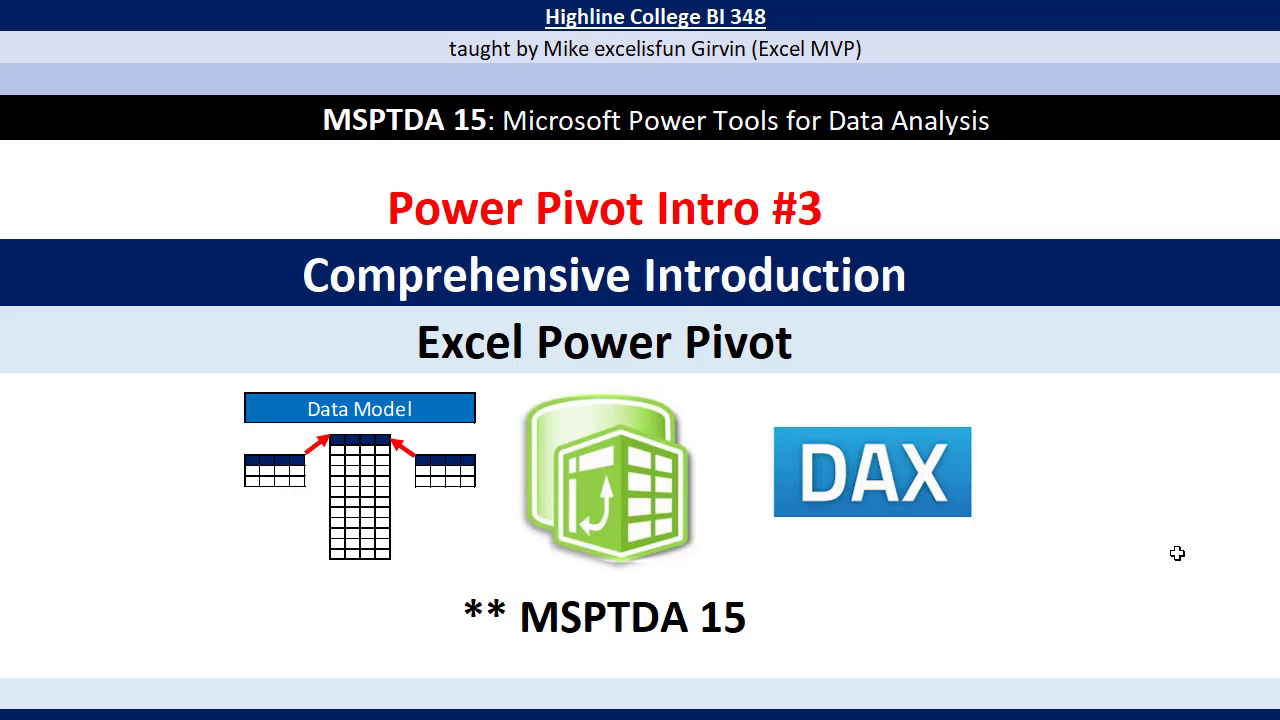
Step back past the Intro #2 and Intro #1 sheets to the sales and lookup tables sheet.
{"action": "key", "text": "ctrl+Page_Up"}
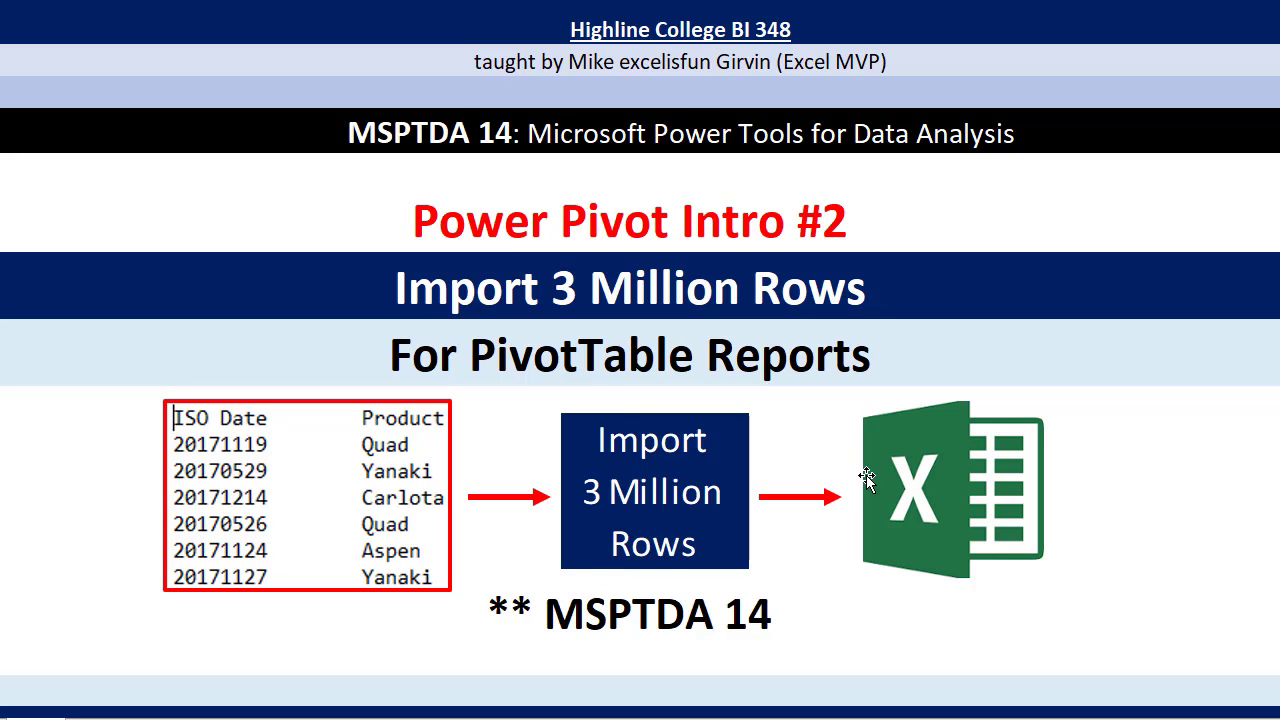
{"action": "key", "text": "ctrl+Page_Up"}
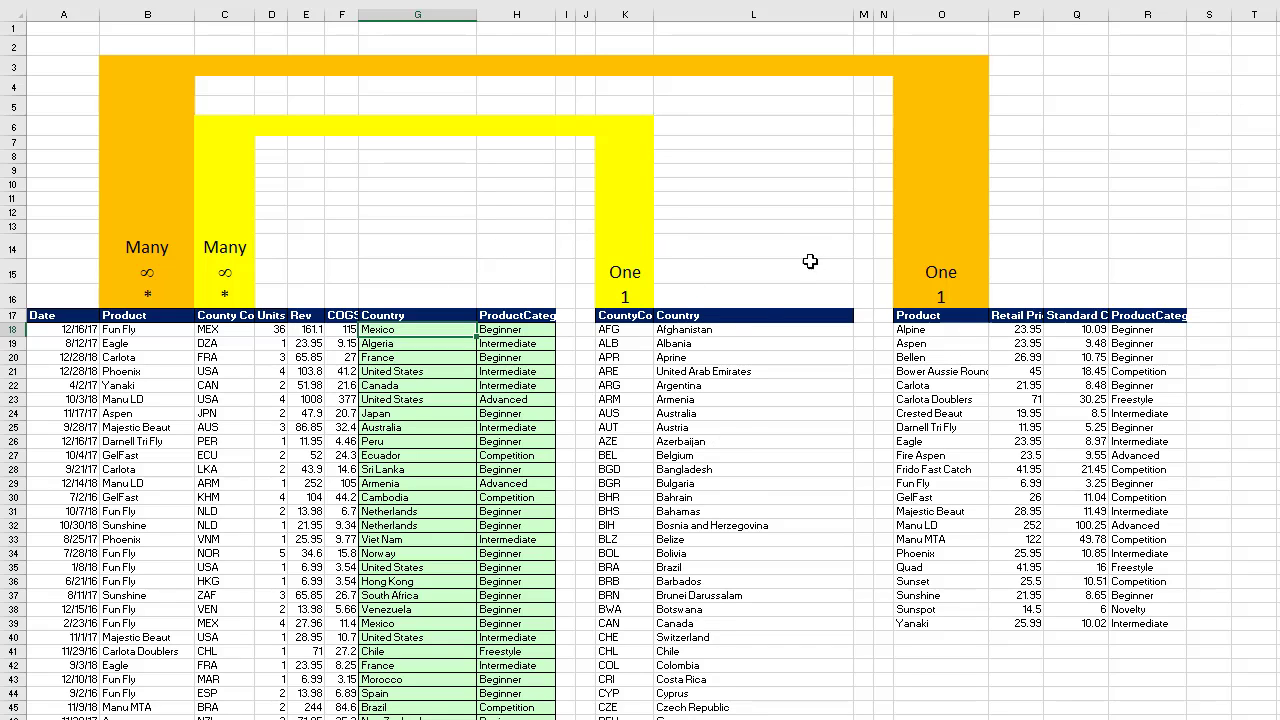
Review the Country VLOOKUP formula in G18 and check where the sales data ends.
{"action": "double_click", "coordinate": [415, 330]}
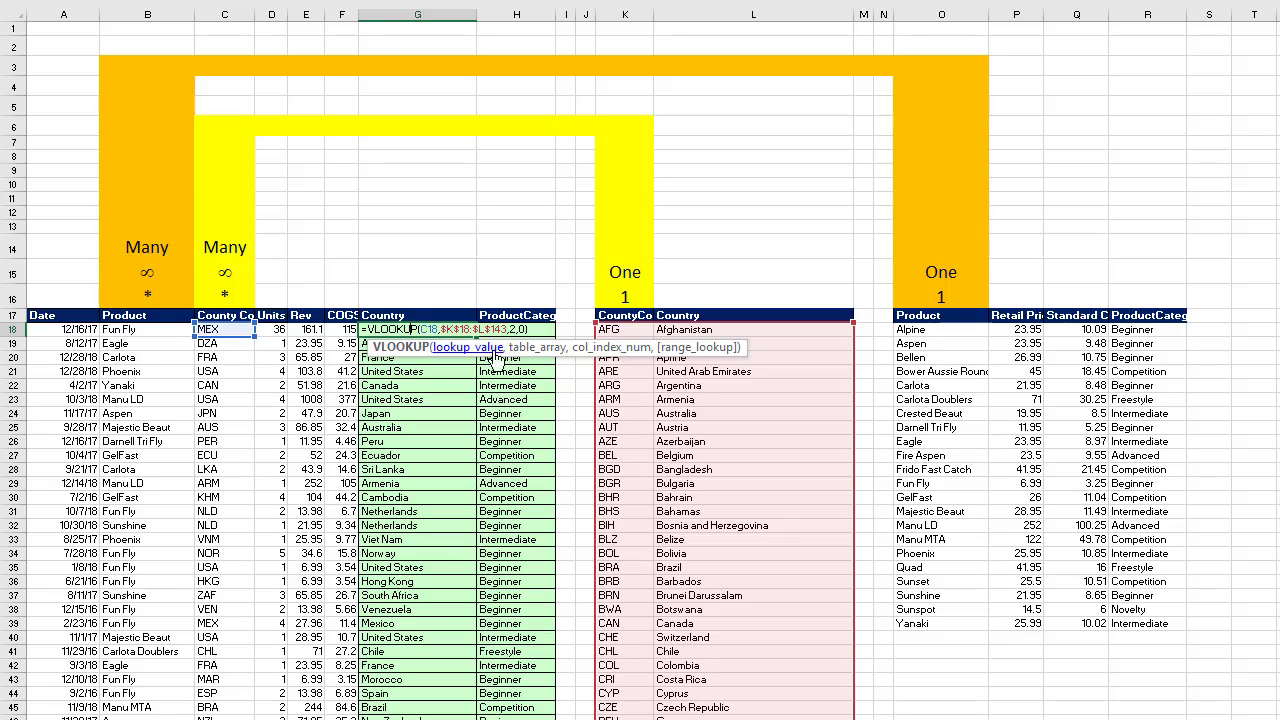
{"action": "key", "text": "Return"}
{"action": "key", "text": "ctrl+Down"}
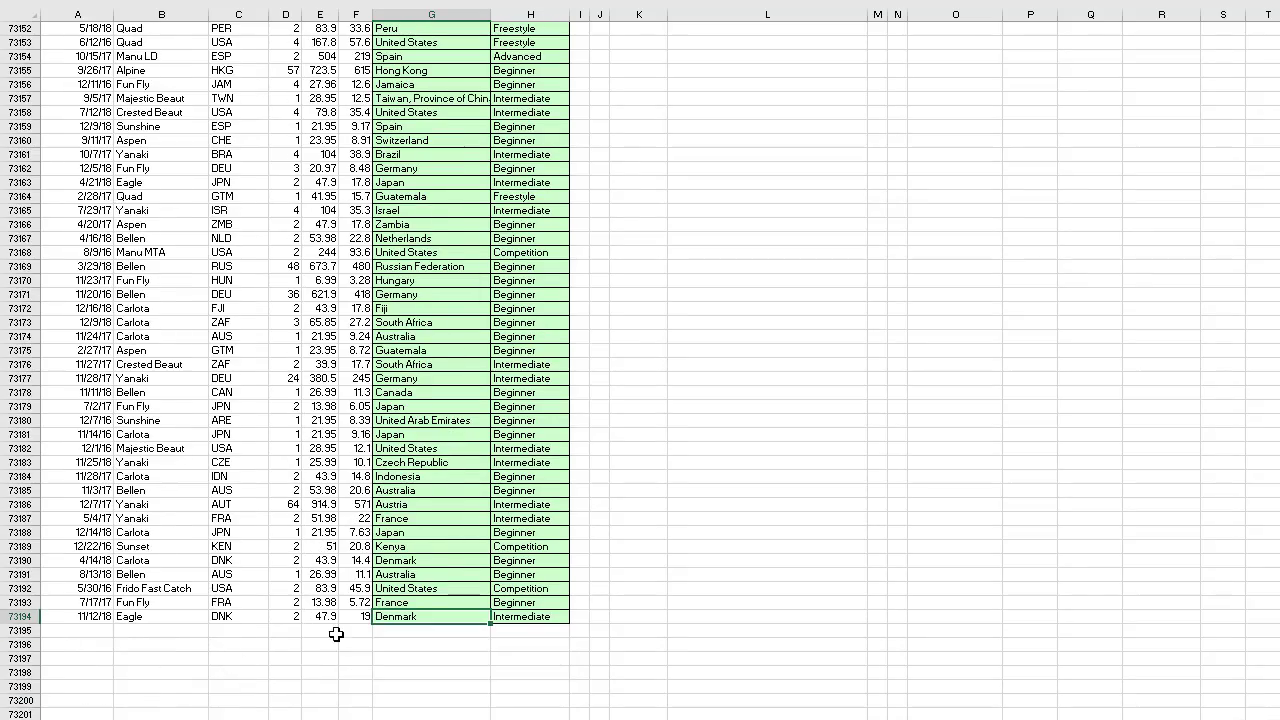
{"action": "key", "text": "ctrl+Up"}
{"action": "scroll", "coordinate": [540, 567], "scroll_direction": "up", "scroll_amount": 4}
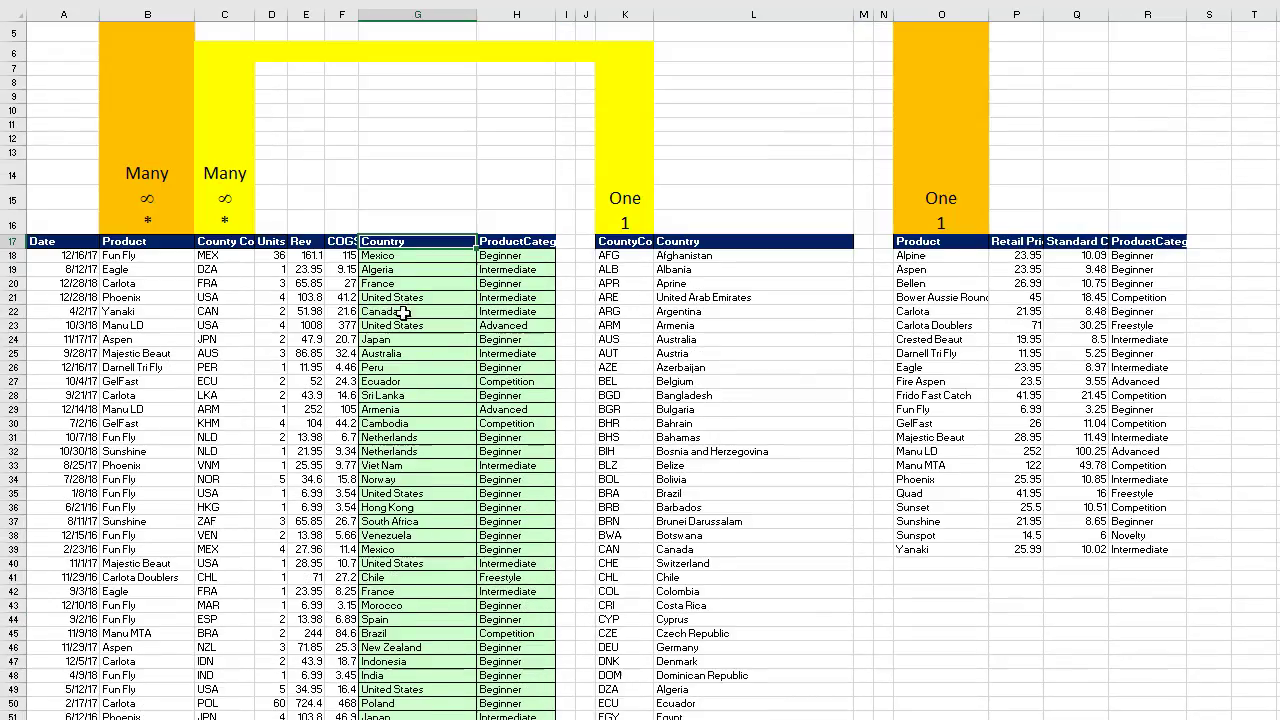
Show the ProductCategory VLOOKUP formula in H18 with its references highlighted.
{"action": "double_click", "coordinate": [531, 258]}
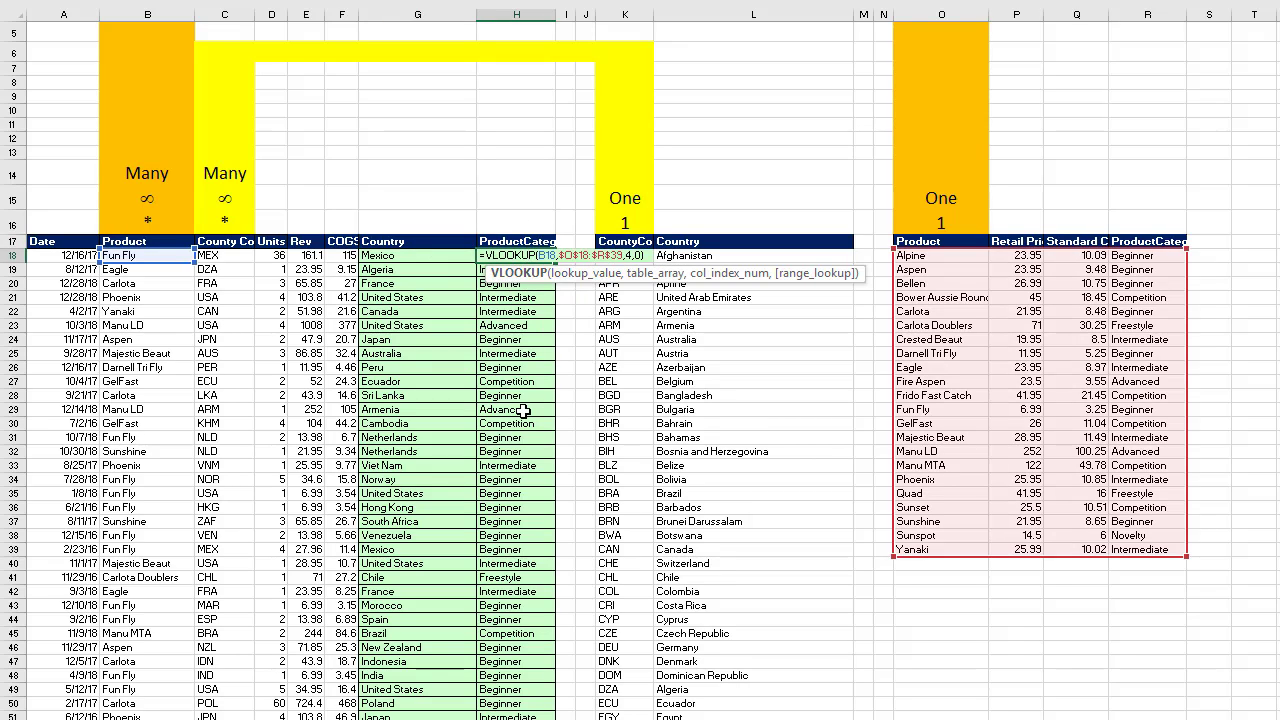
{"action": "key", "text": "Escape"}
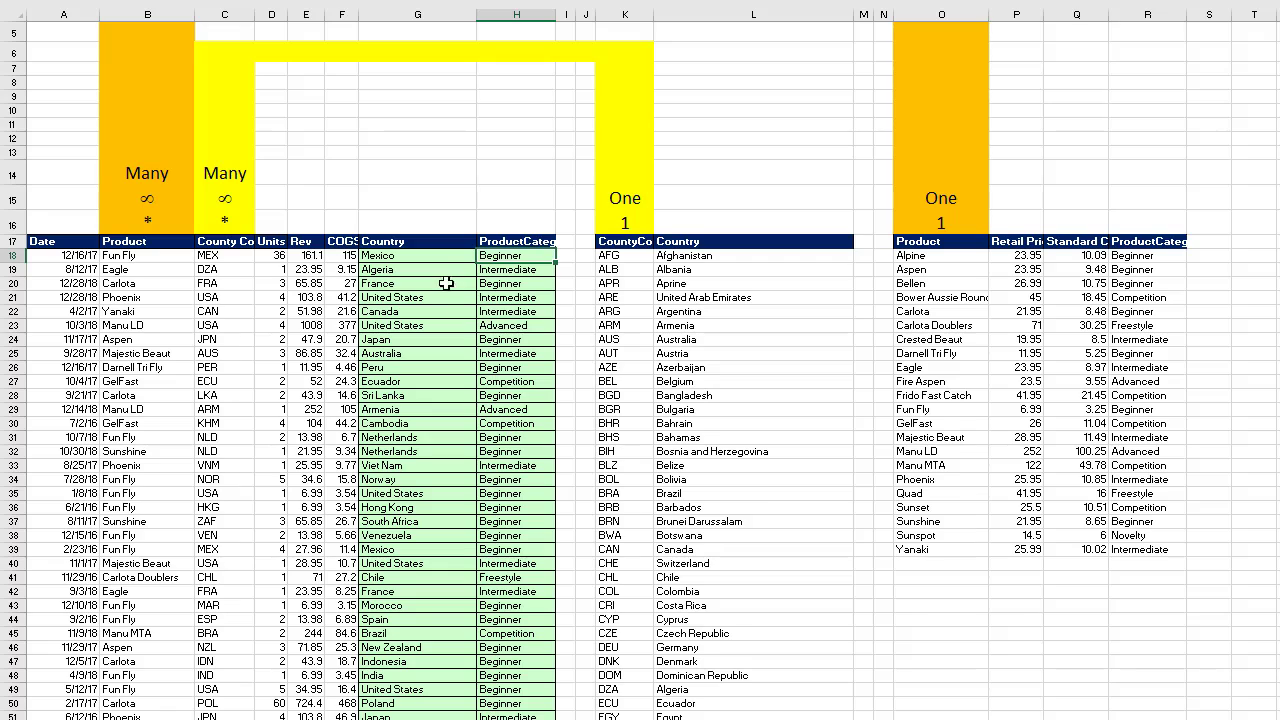
{"action": "key", "text": "F2"}
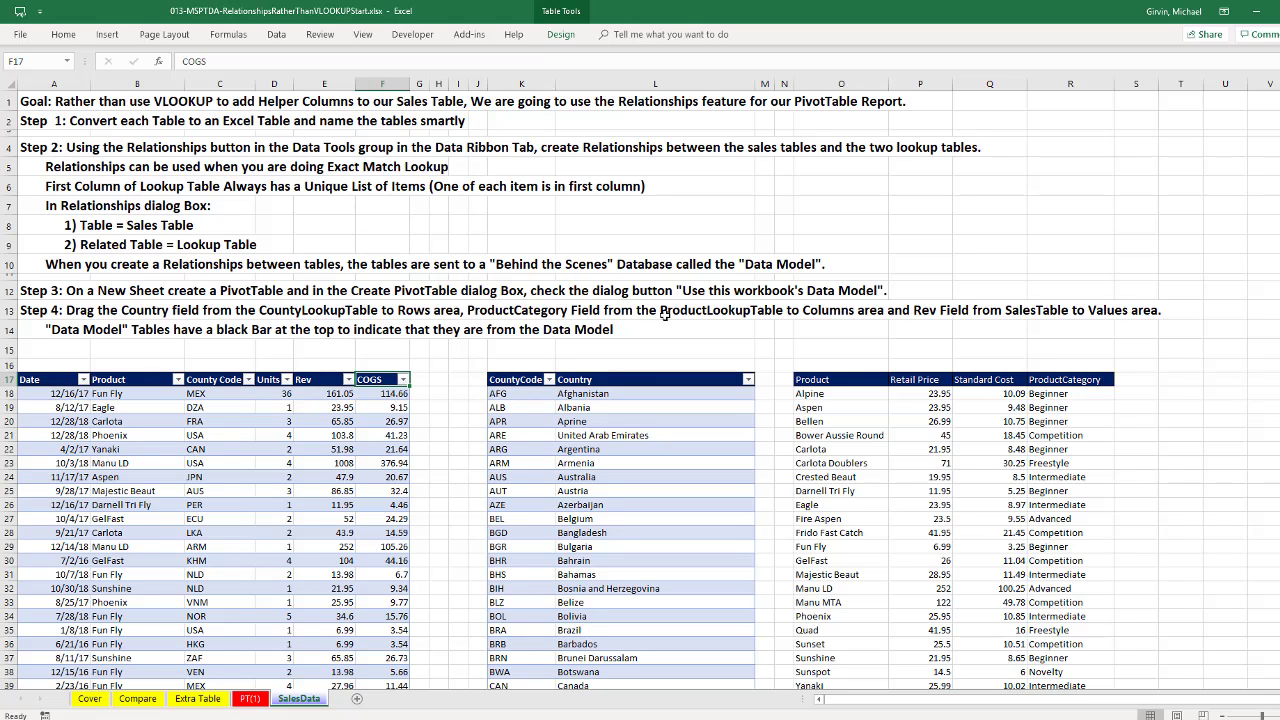
Confirm the sales and country lists are tables, then convert the product list into a table with headers.
{"action": "left_click", "coordinate": [330, 408]}
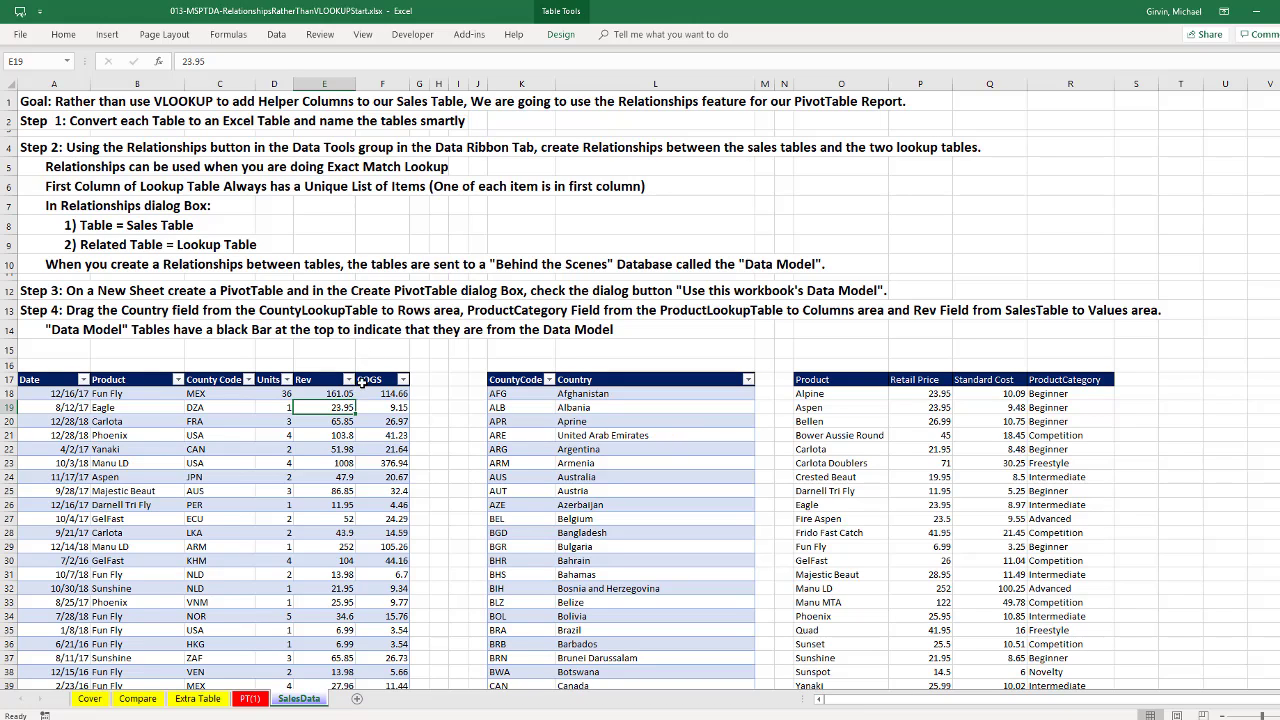
{"action": "left_click", "coordinate": [638, 408]}
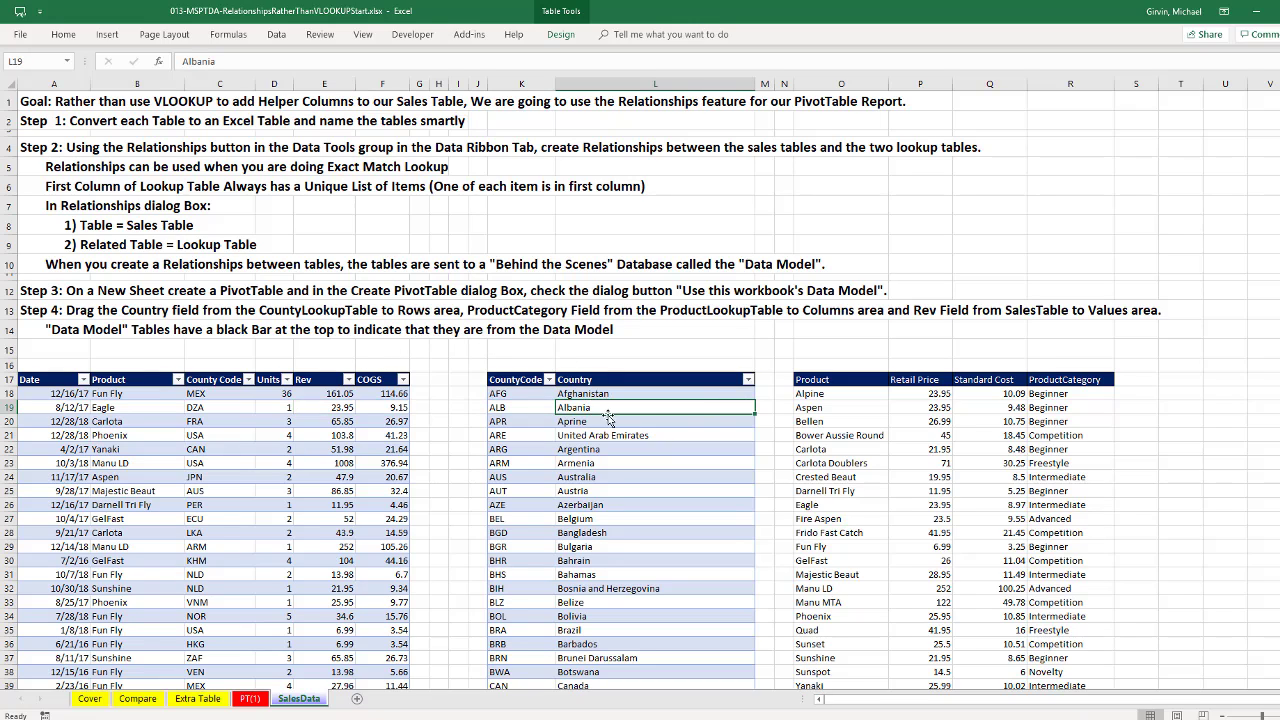
{"action": "left_click", "coordinate": [815, 394]}
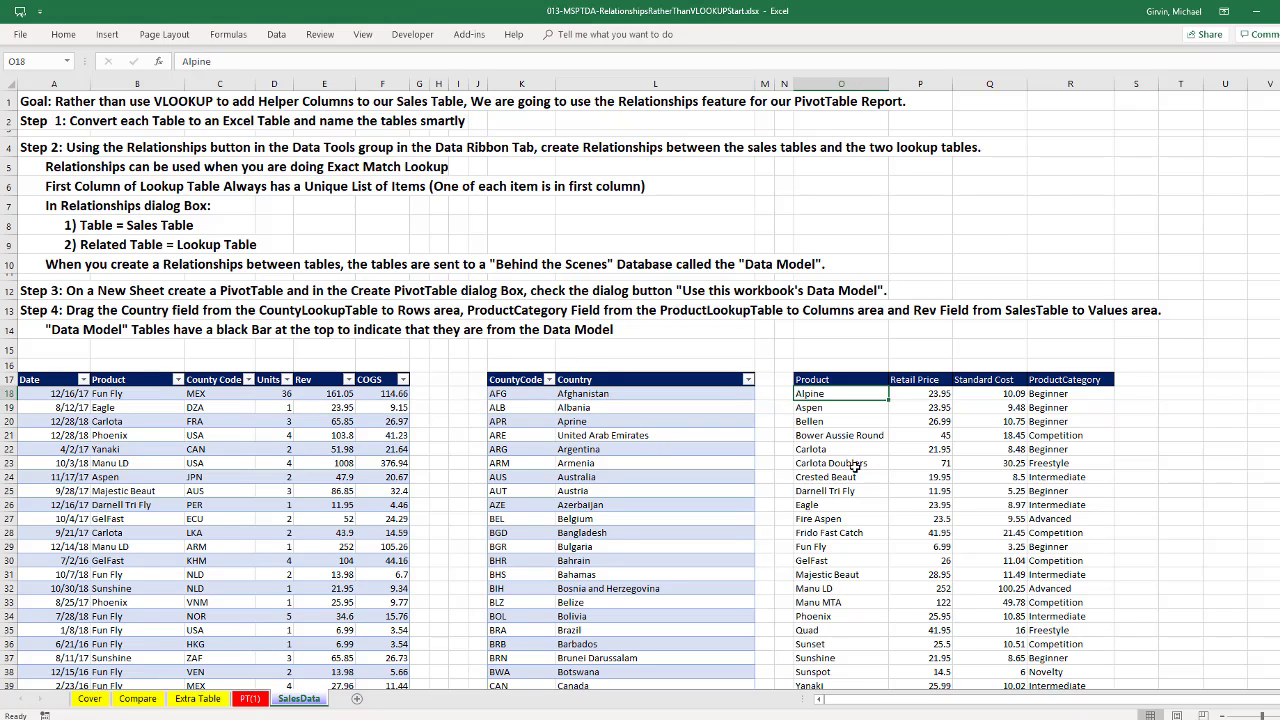
{"action": "key", "text": "ctrl+t"}
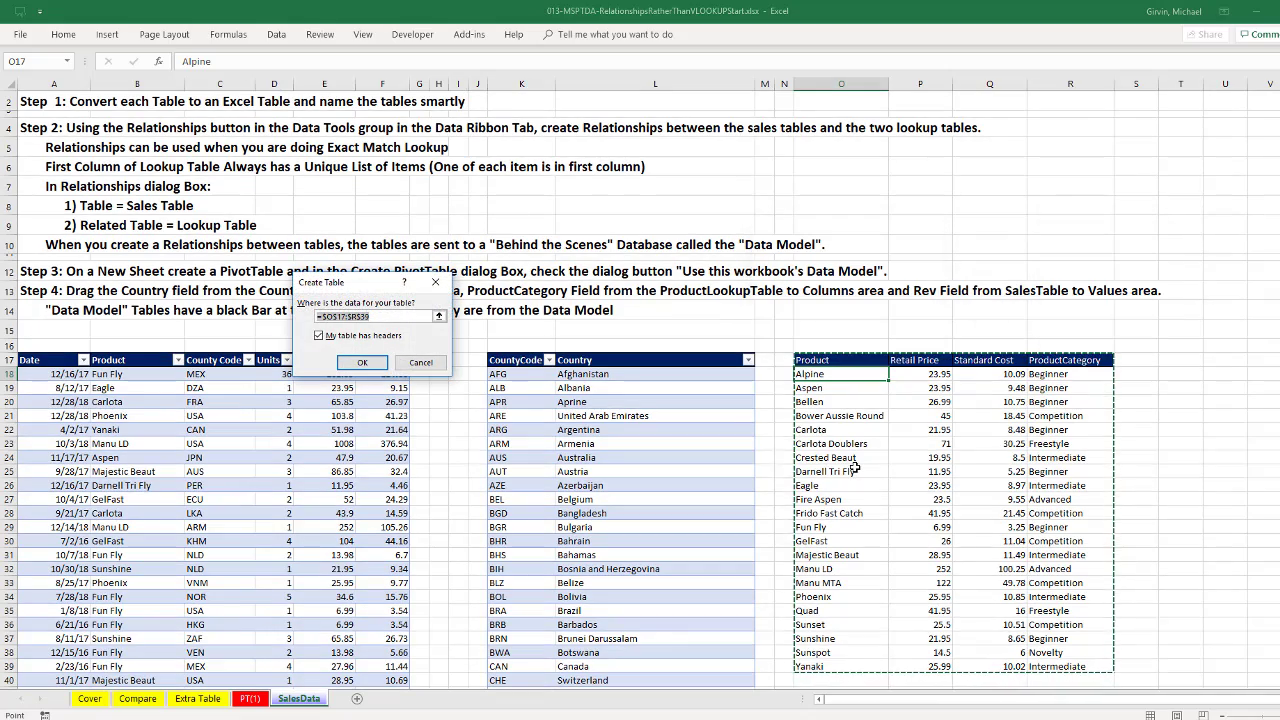
{"action": "key", "text": "Return"}
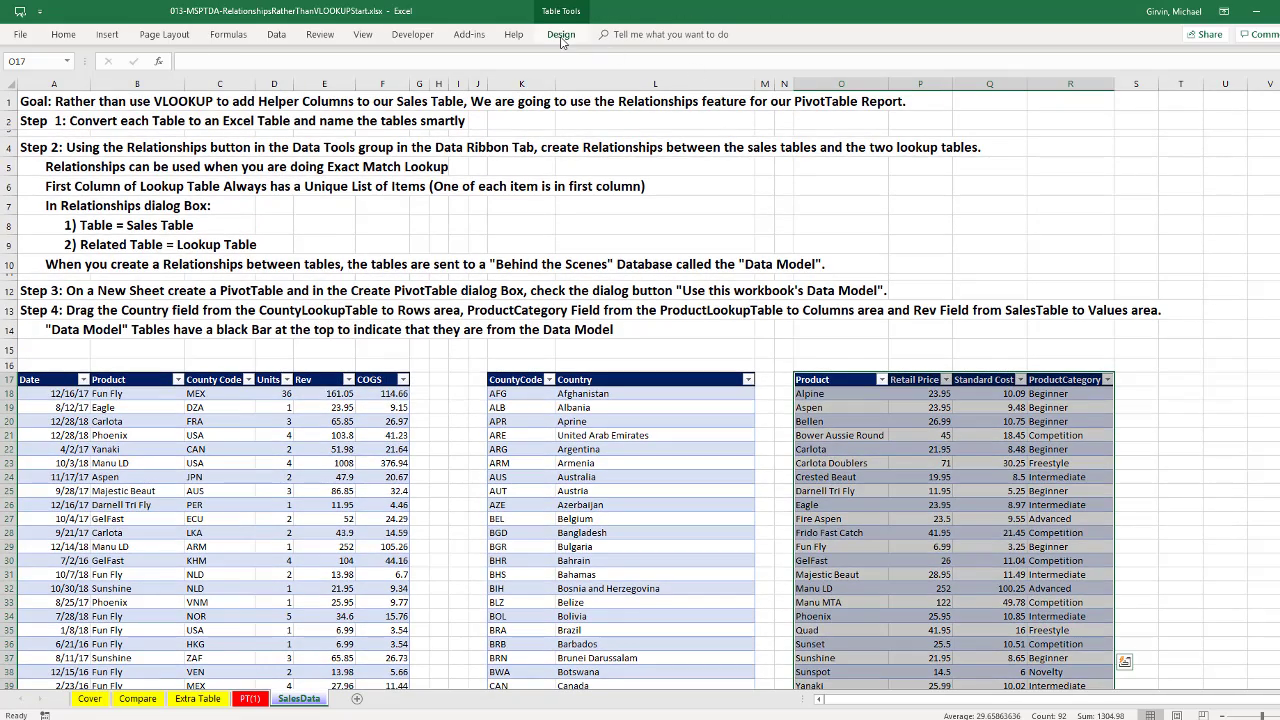
Rename the new table from Table3 to ProductLookupTable.
{"action": "left_click", "coordinate": [561, 36]}
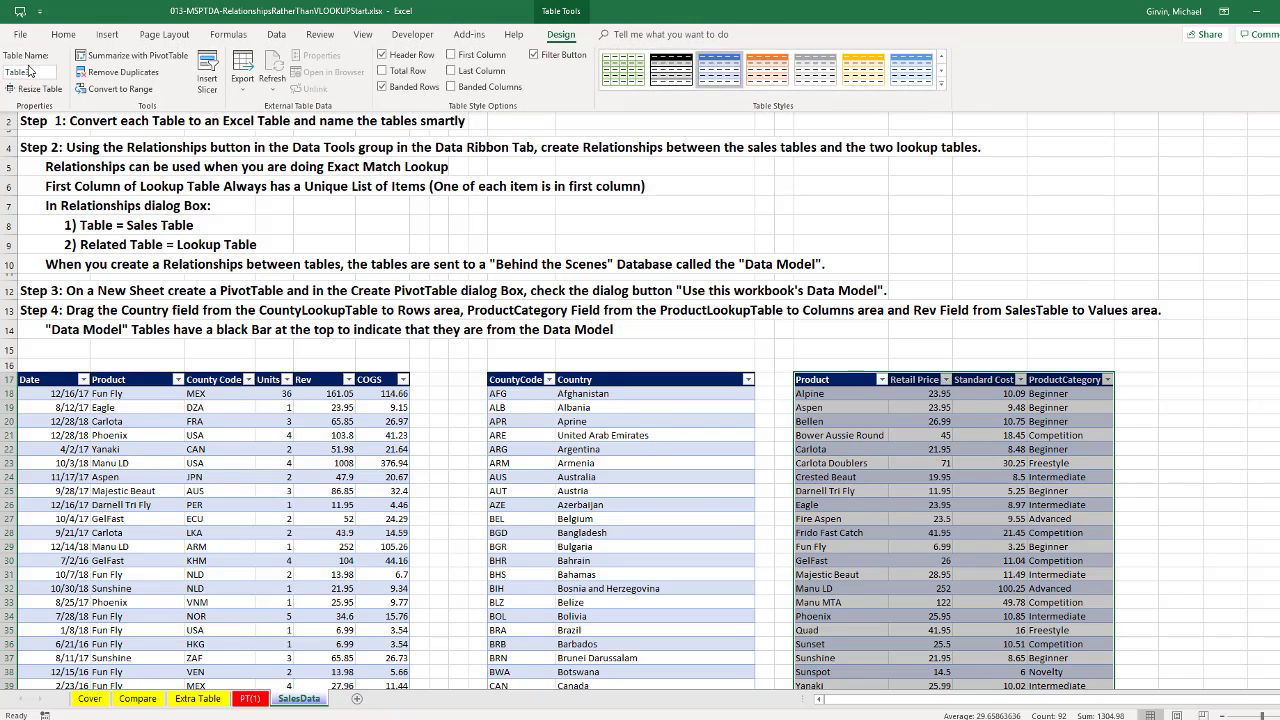
{"action": "left_click", "coordinate": [32, 72]}
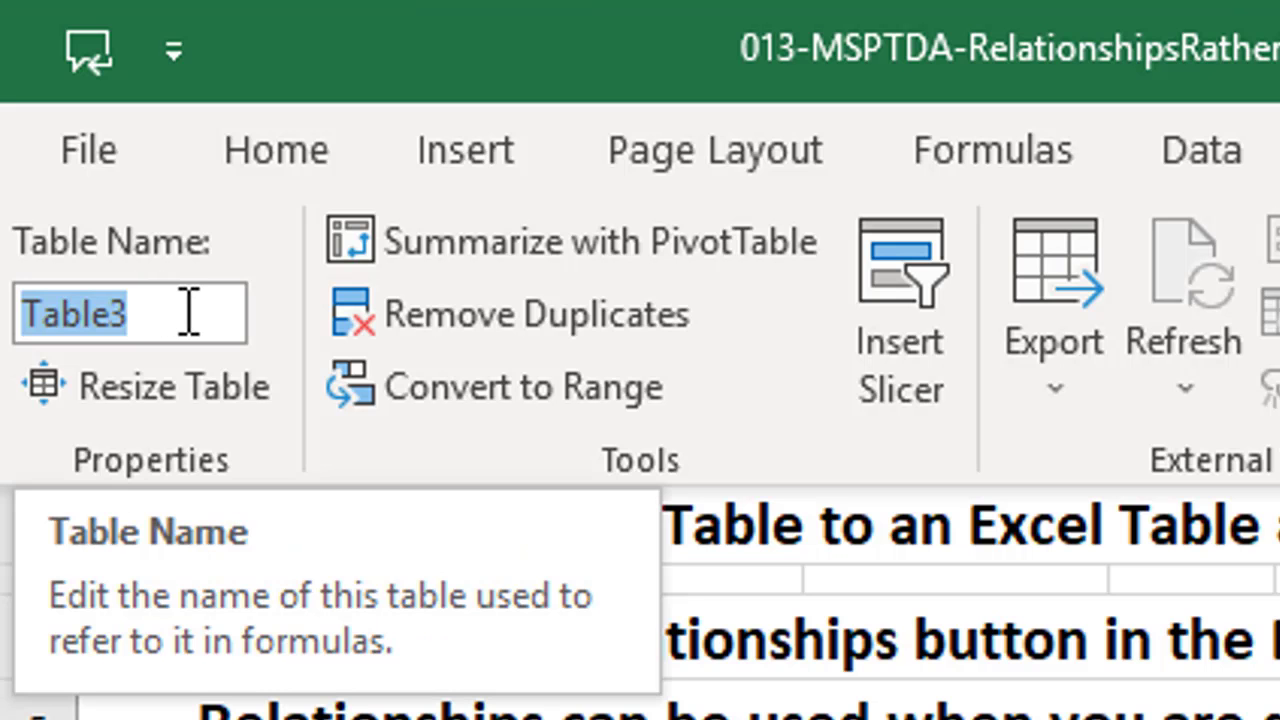
{"action": "type", "text": "ProductLookupTable"}
{"action": "key", "text": "Return"}
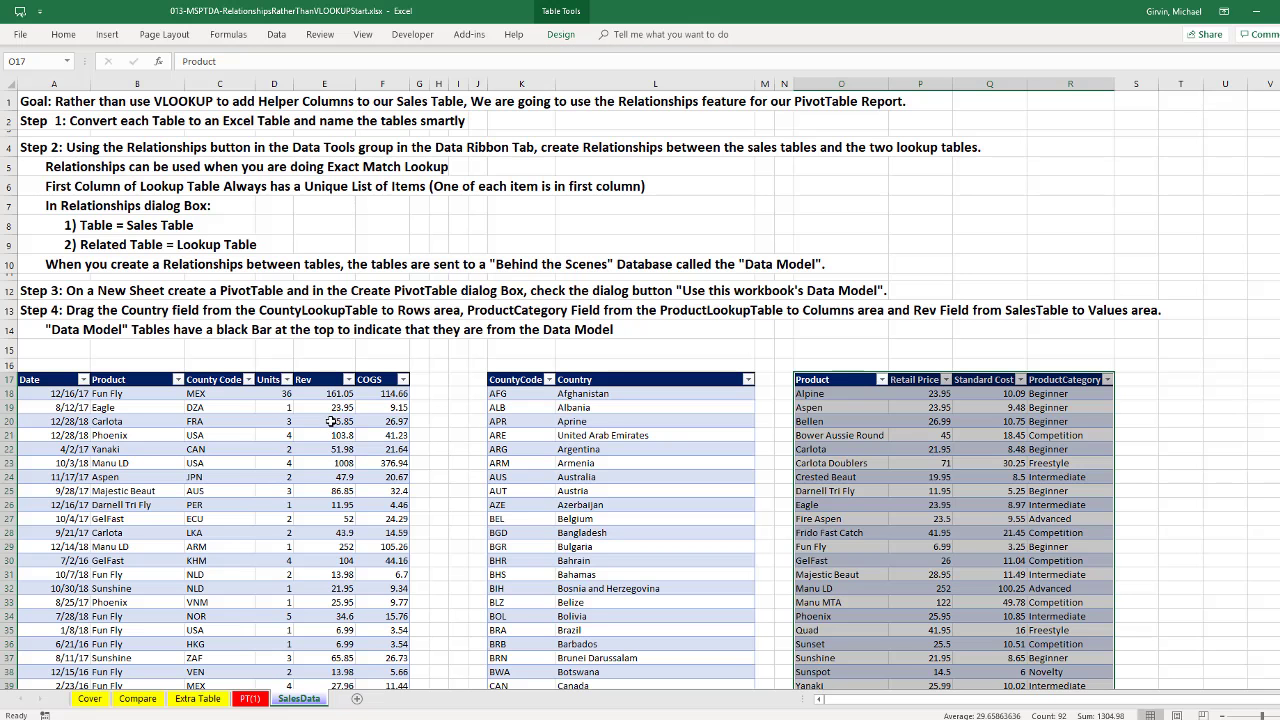
{"action": "left_click", "coordinate": [325, 409]}
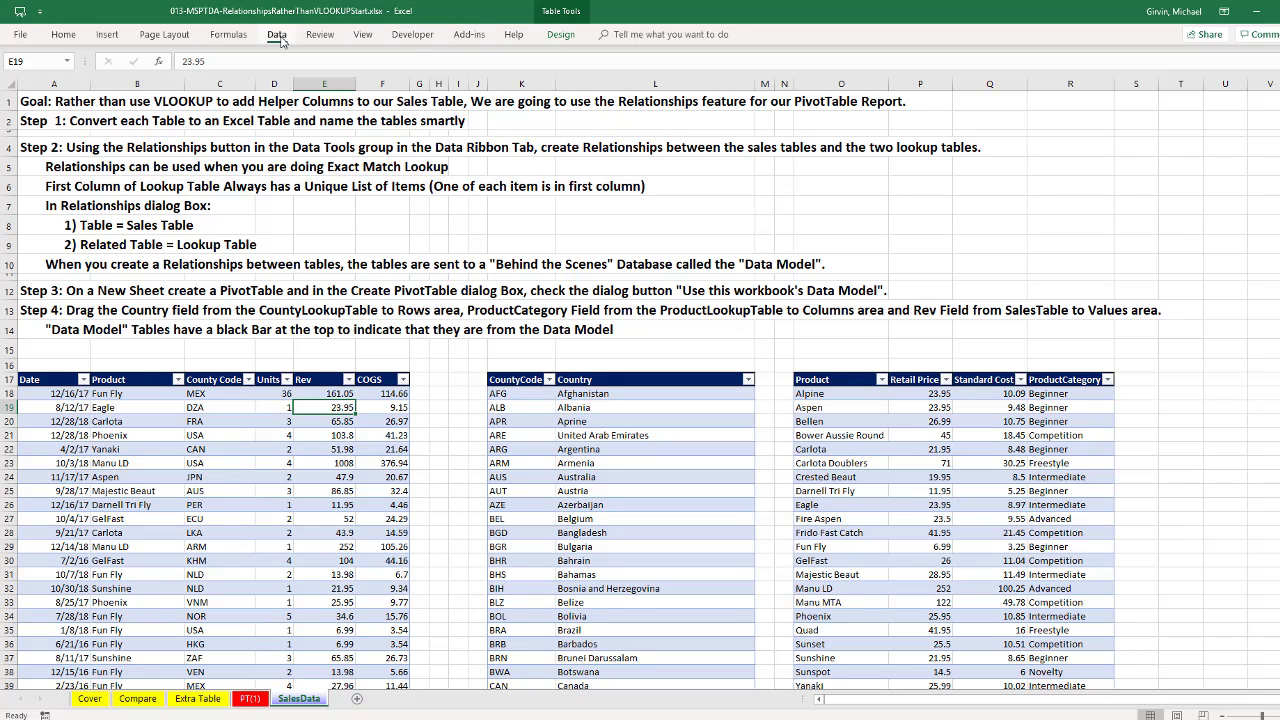
Start a new relationship from the Data tab's Relationships, moving the form aside to uncover the tables.
{"action": "left_click", "coordinate": [278, 36]}
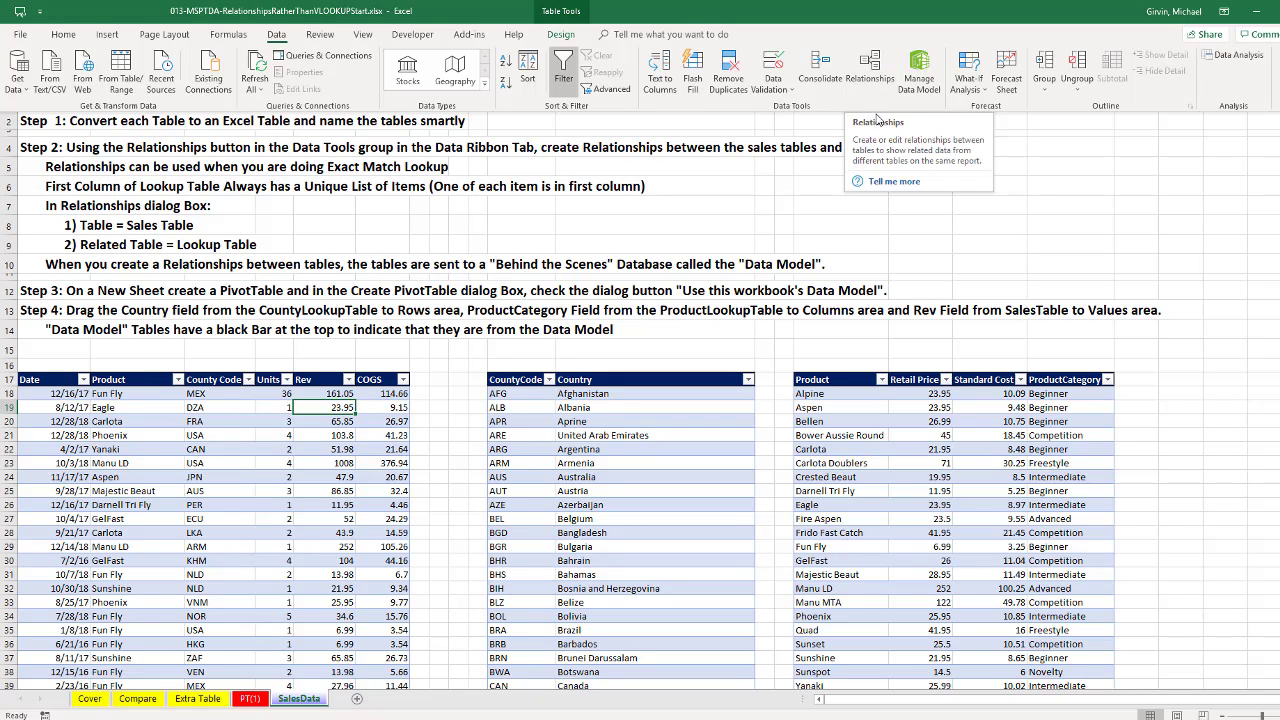
{"action": "left_click", "coordinate": [871, 80]}
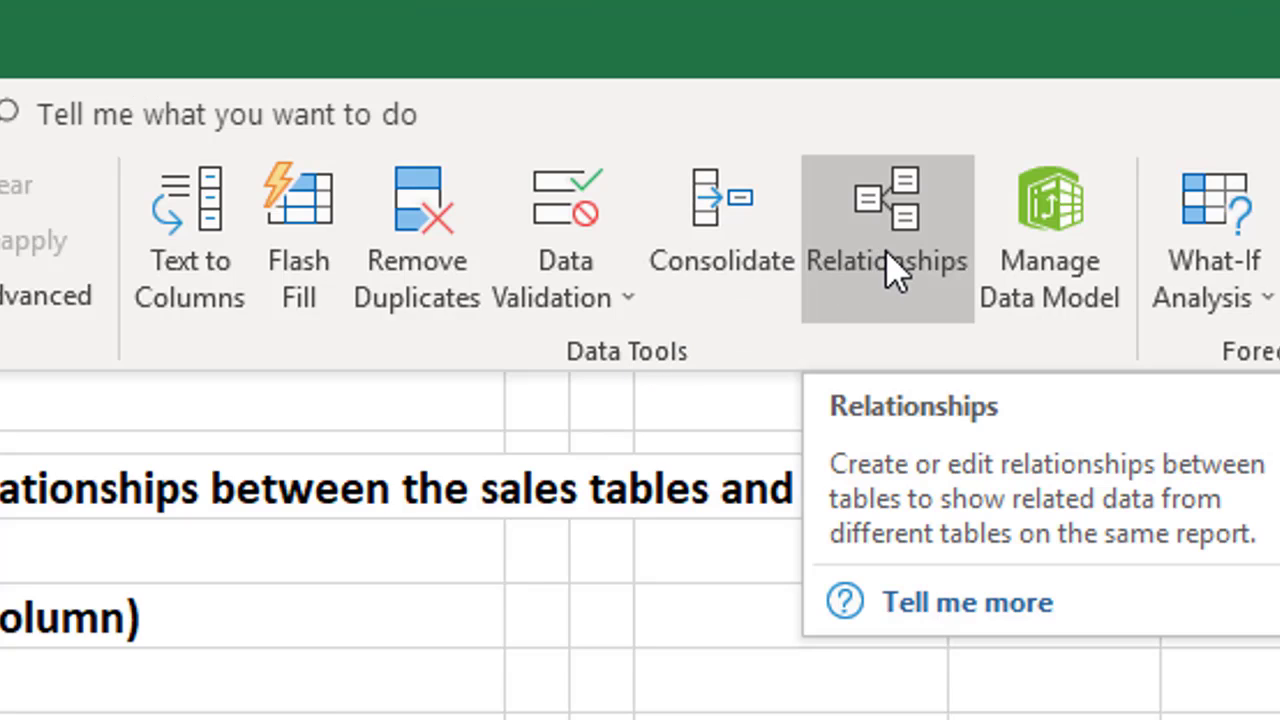
{"action": "left_click", "coordinate": [890, 268]}
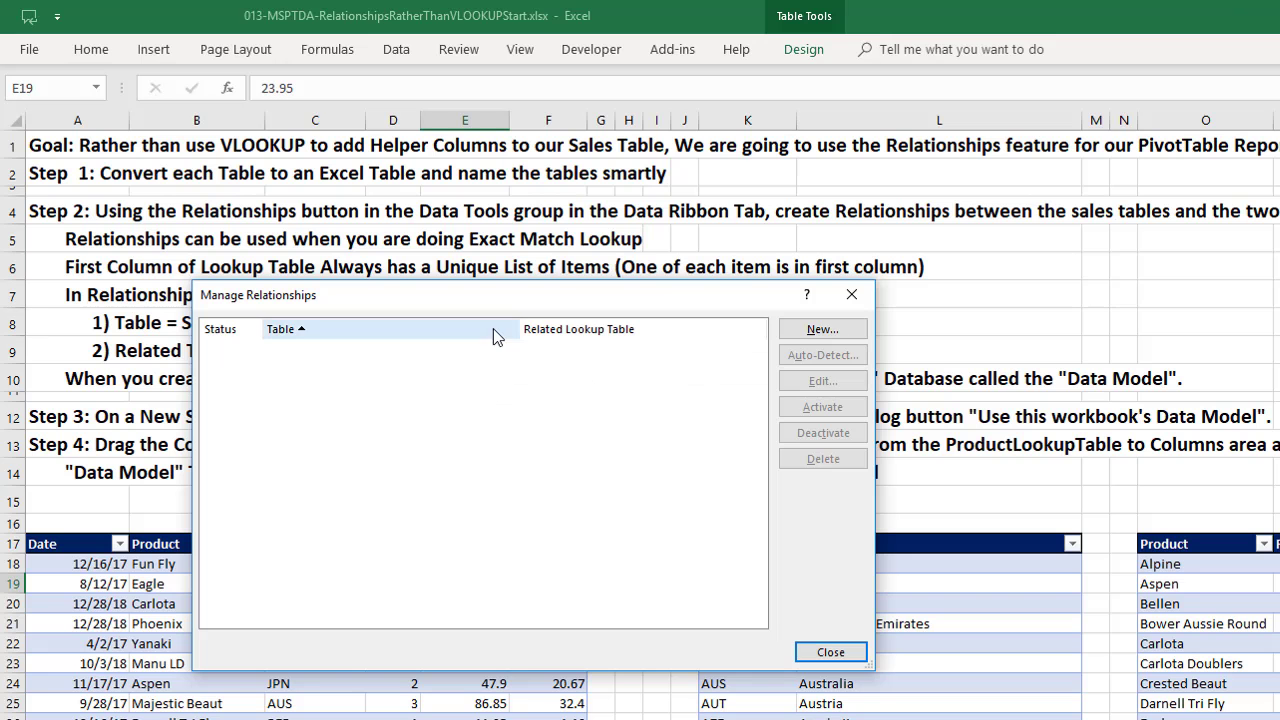
{"action": "left_click", "coordinate": [797, 335]}
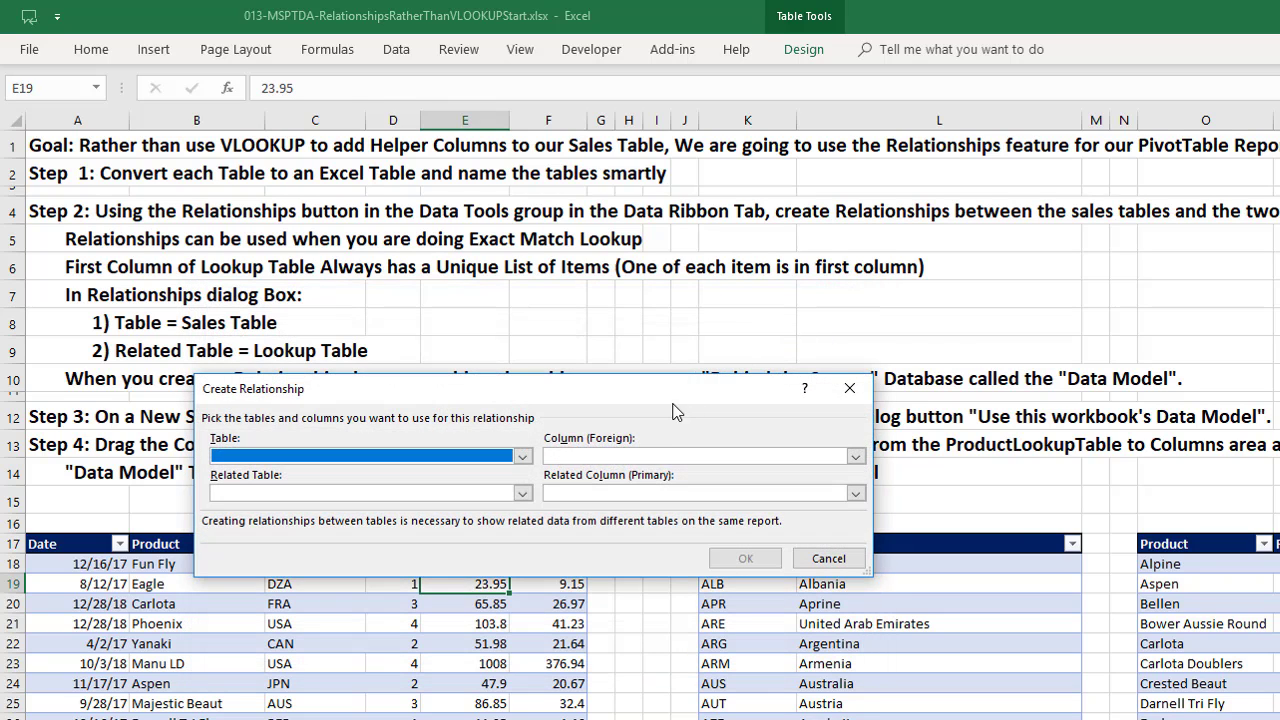
{"action": "left_click_drag", "start_coordinate": [670, 395], "coordinate": [910, 297]}
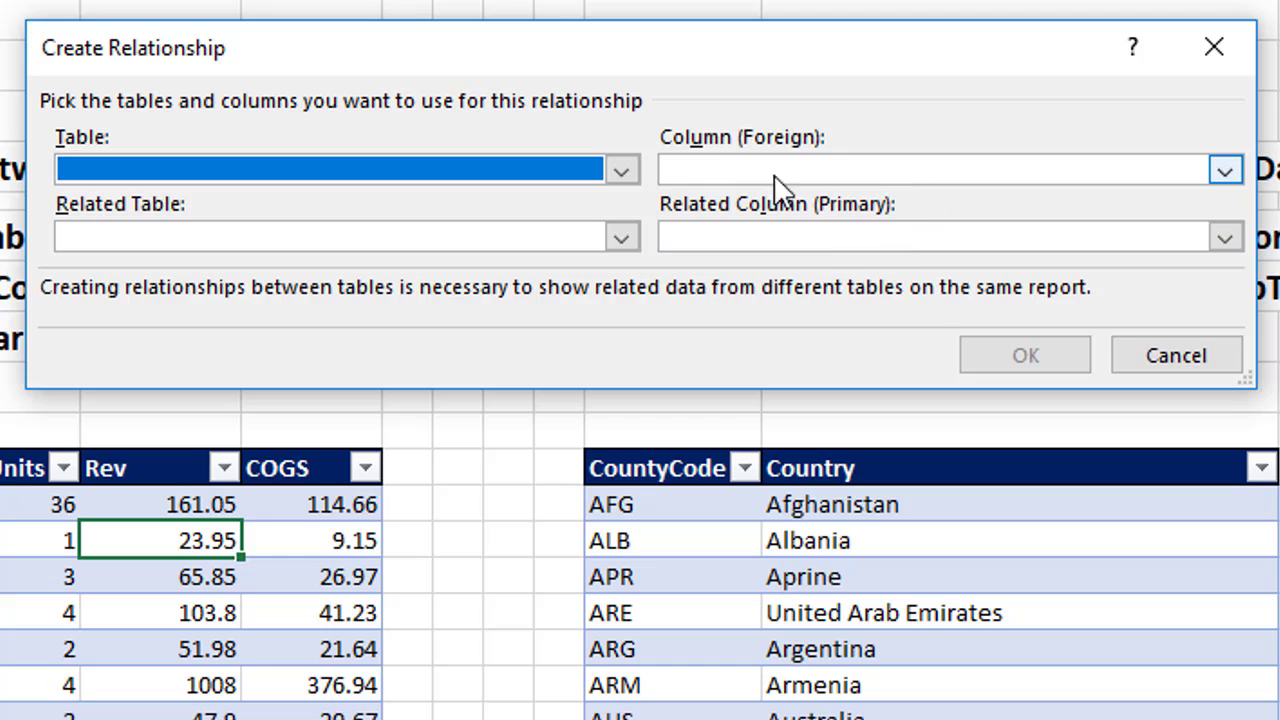
Link SalesTable's Product column to ProductLookupTable's Product column.
{"action": "left_click", "coordinate": [619, 172]}
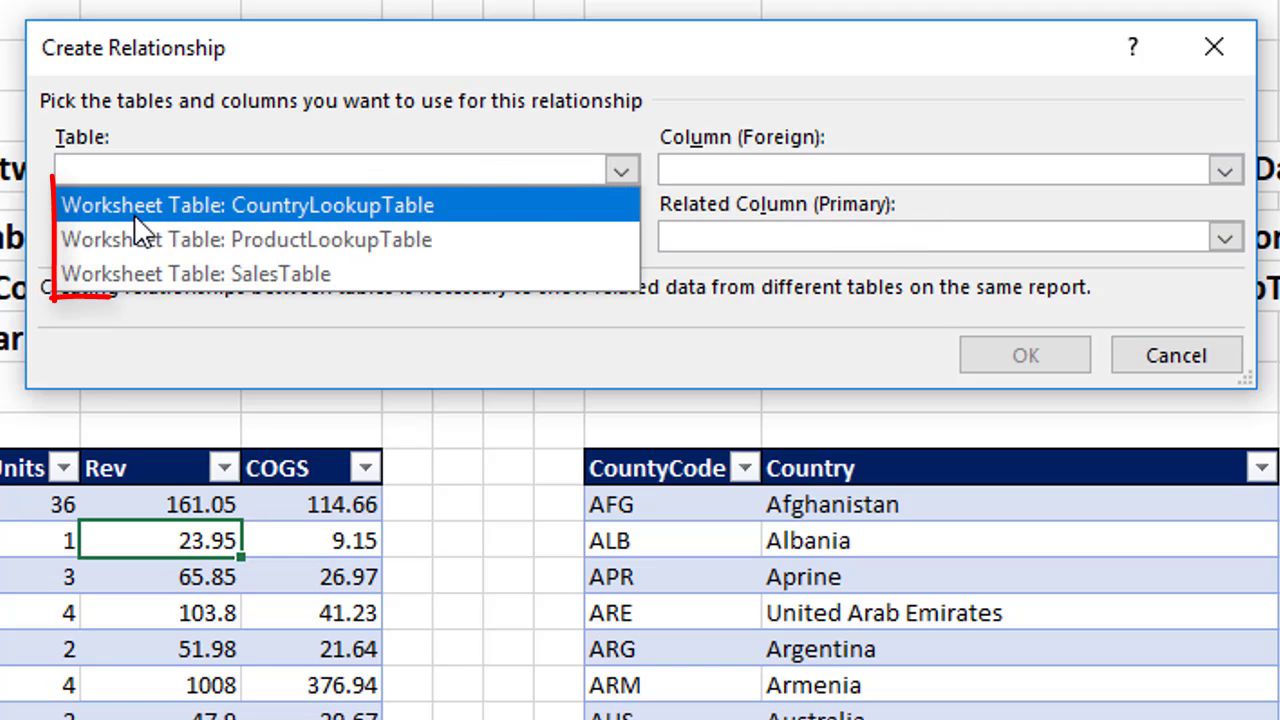
{"action": "left_click", "coordinate": [286, 275]}
{"action": "left_click", "coordinate": [701, 170]}
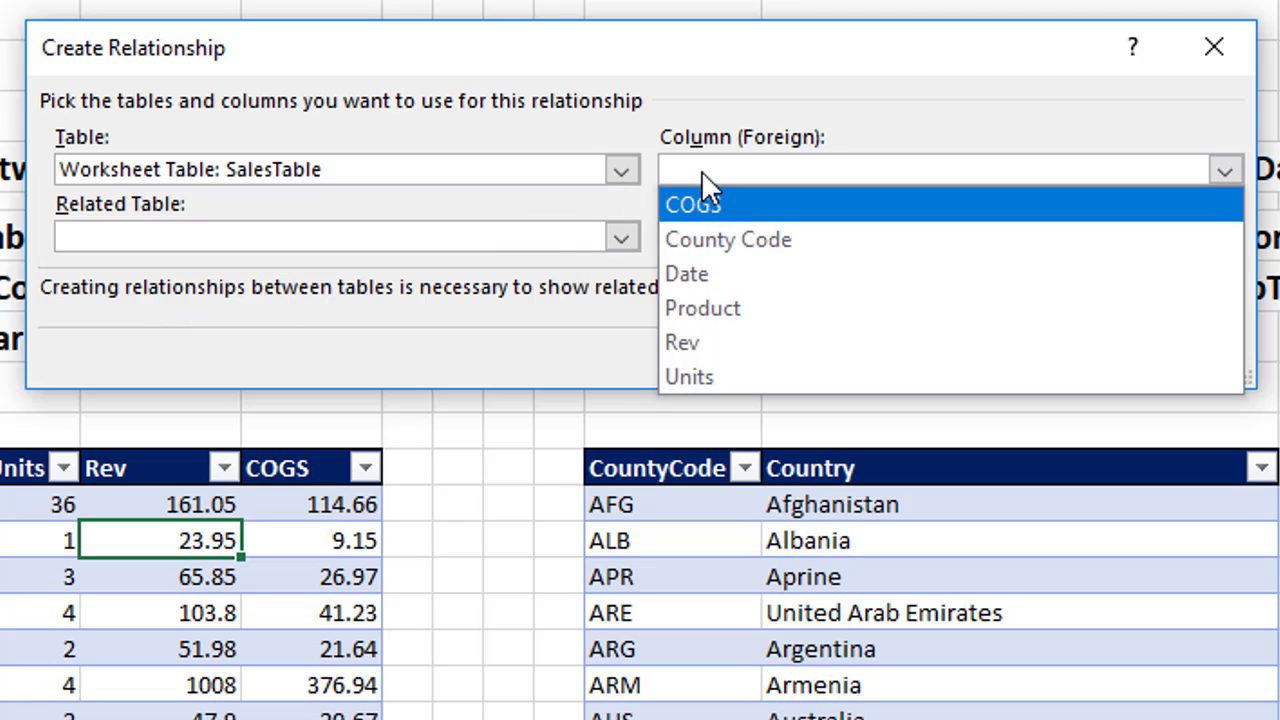
{"action": "left_click", "coordinate": [700, 318]}
{"action": "left_click", "coordinate": [235, 240]}
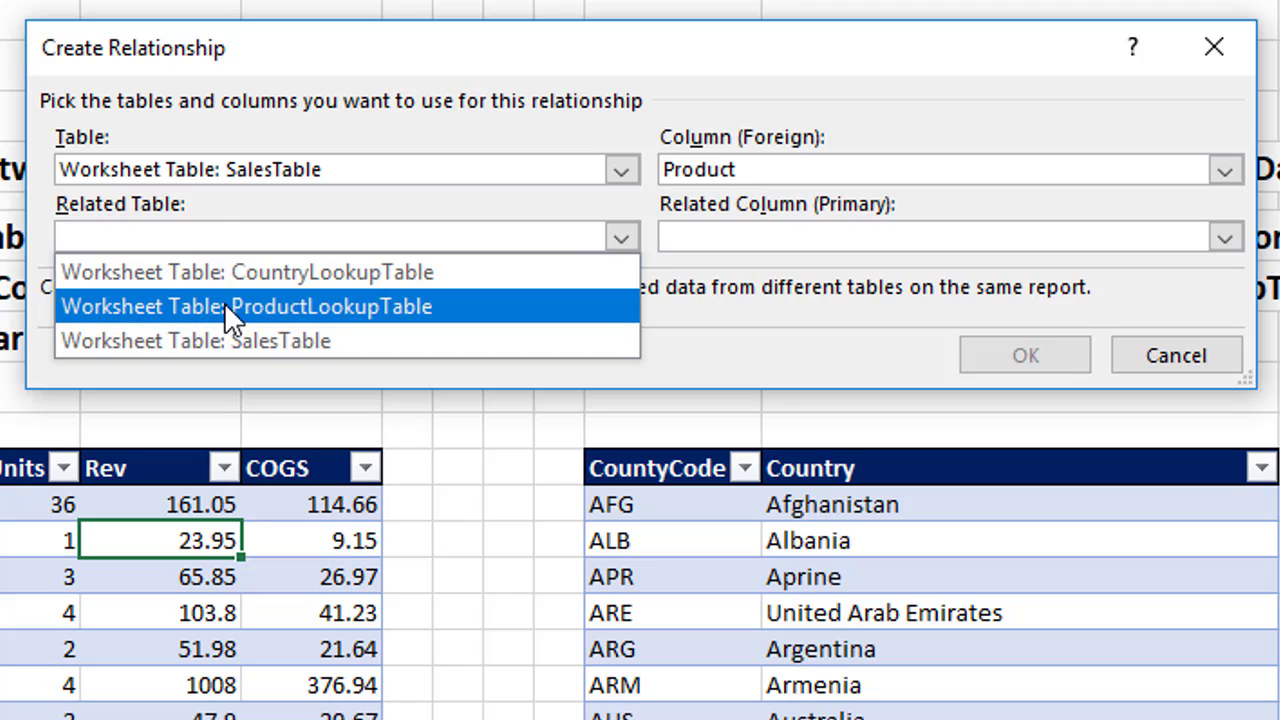
{"action": "left_click", "coordinate": [275, 304]}
{"action": "left_click", "coordinate": [714, 232]}
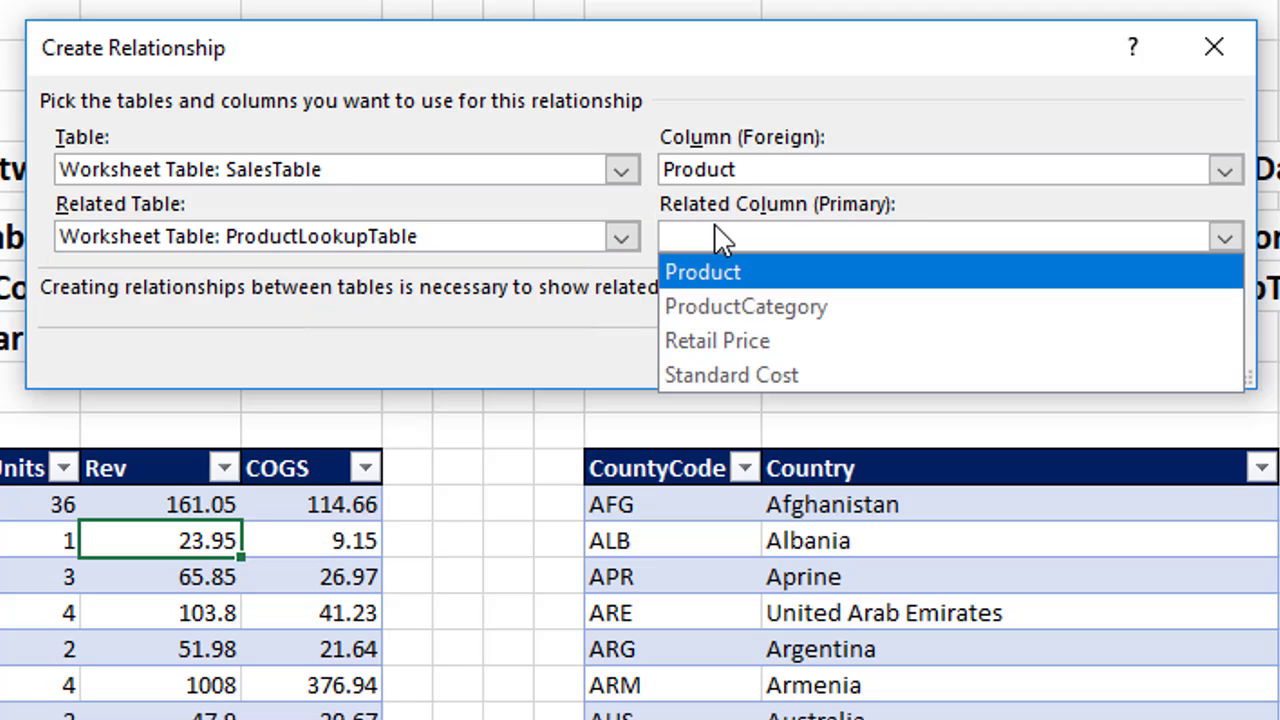
{"action": "left_click", "coordinate": [714, 284]}
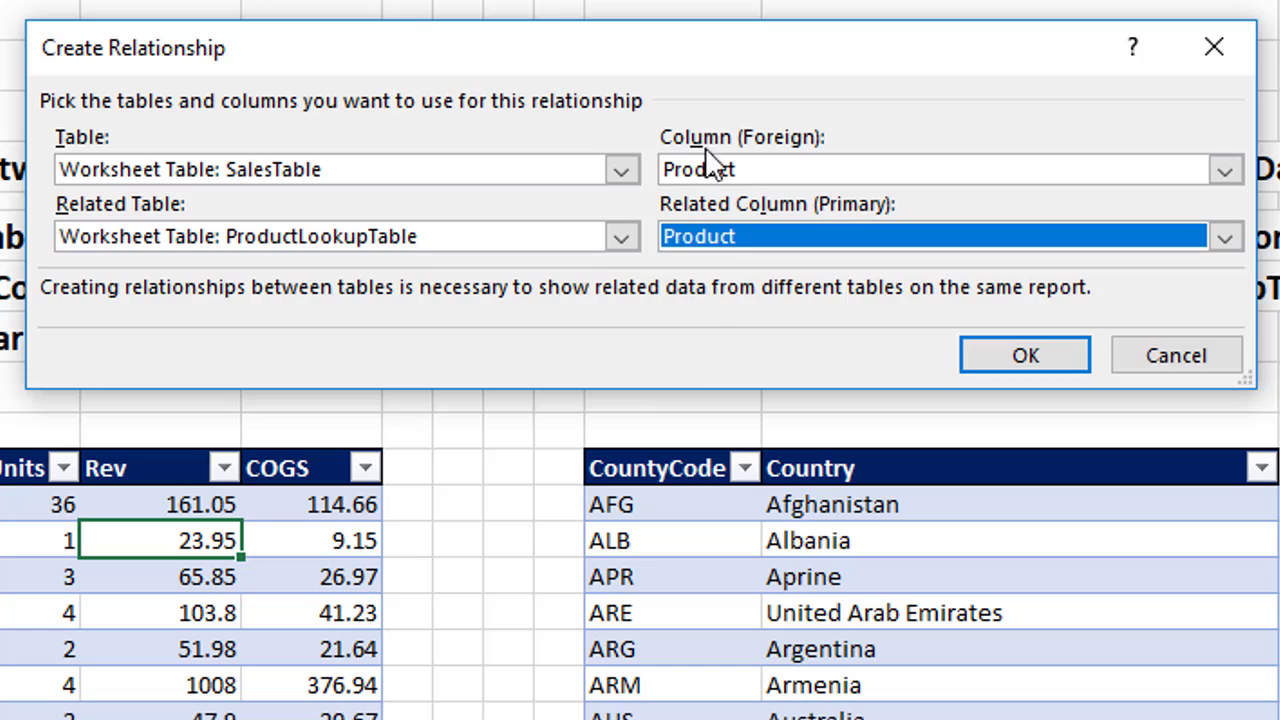
{"action": "left_click", "coordinate": [1025, 357]}
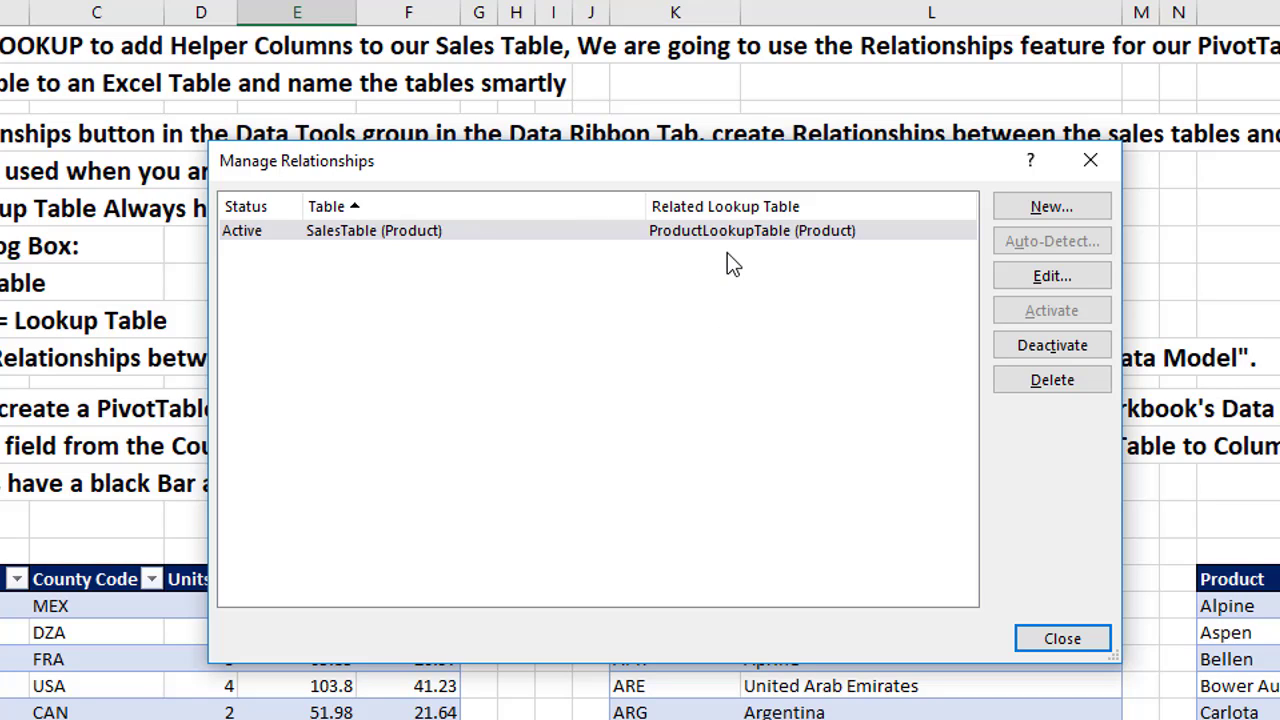
Add a second relationship from SalesTable's County Code to CountryLookupTable's CountyCode.
{"action": "left_click", "coordinate": [1048, 208]}
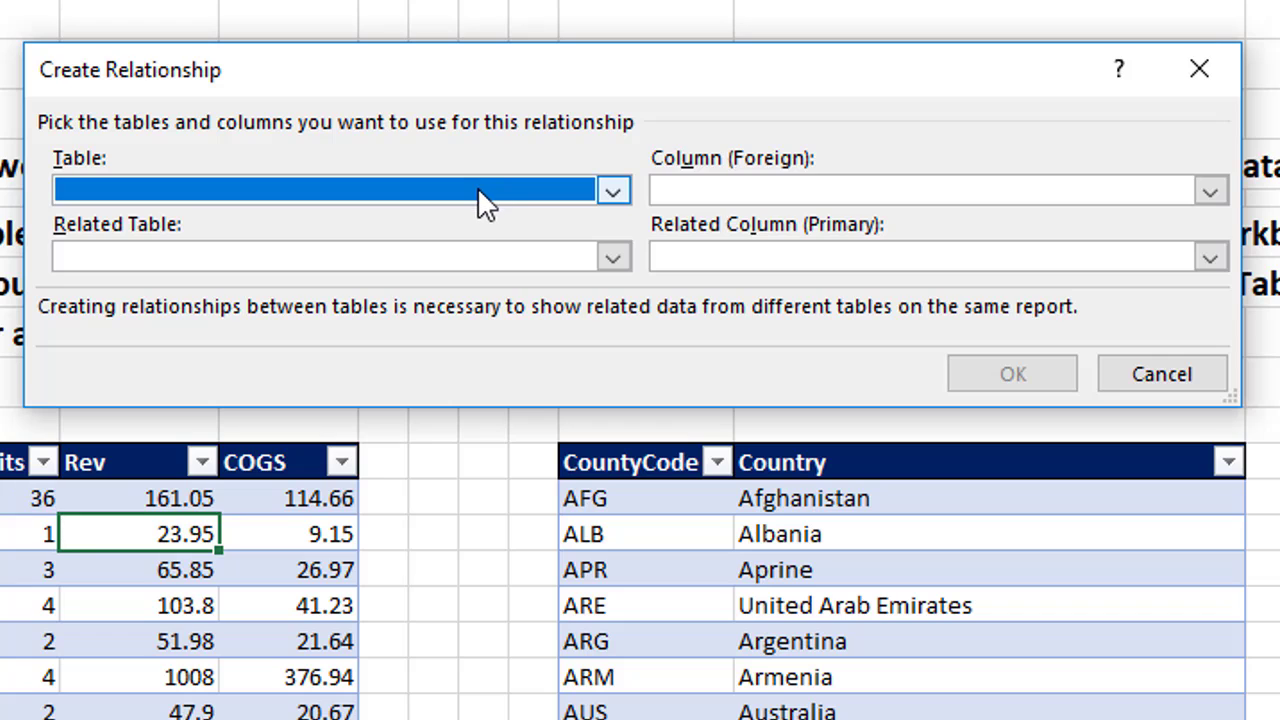
{"action": "left_click", "coordinate": [610, 190]}
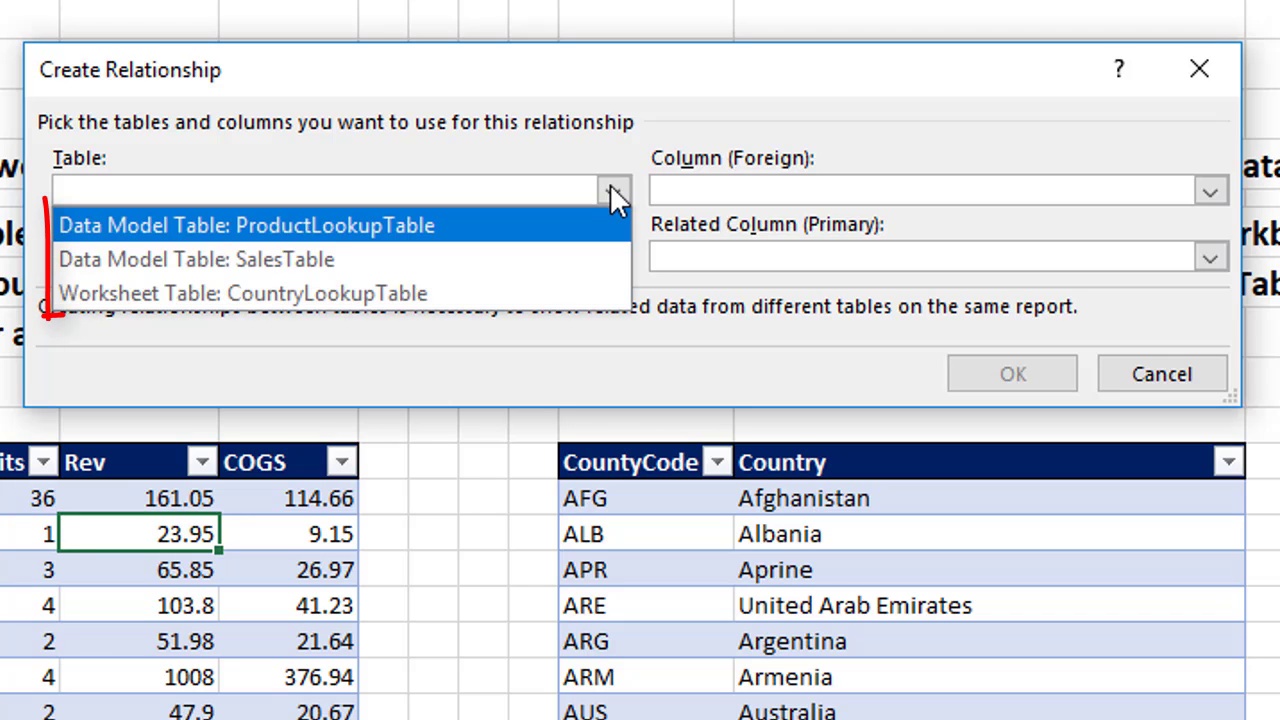
{"action": "left_click", "coordinate": [256, 255]}
{"action": "left_click", "coordinate": [737, 191]}
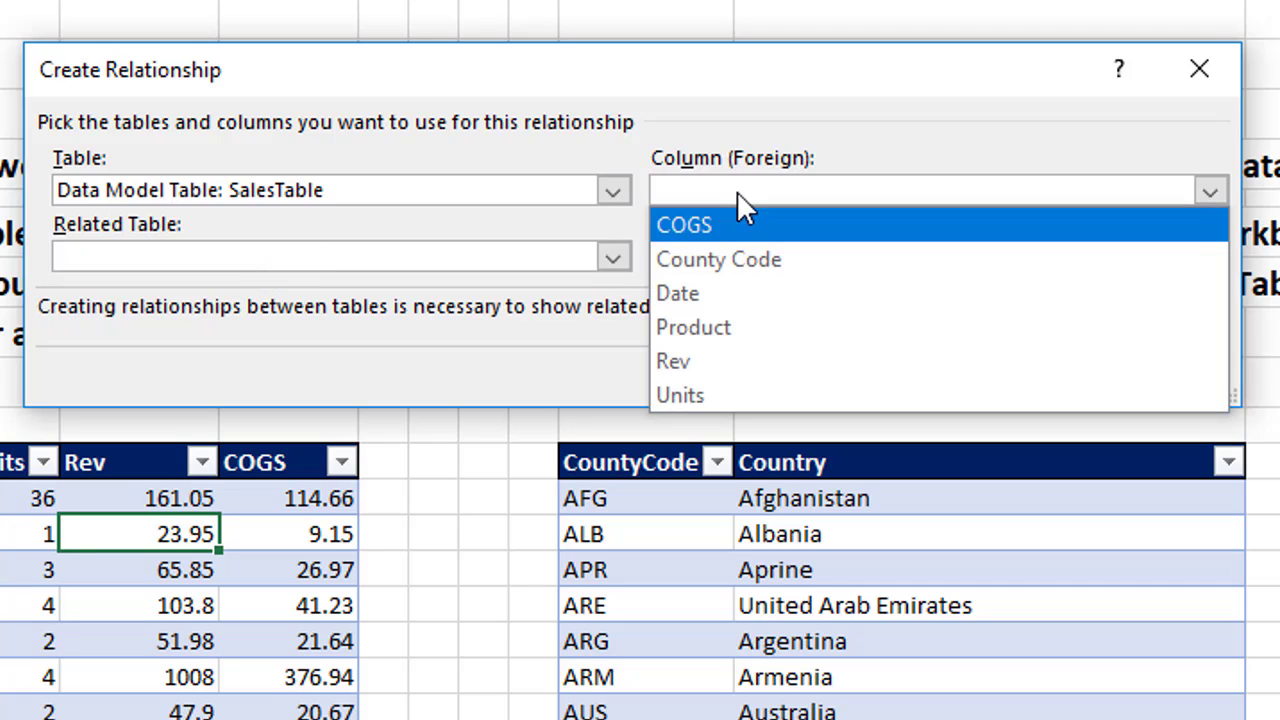
{"action": "left_click", "coordinate": [705, 272]}
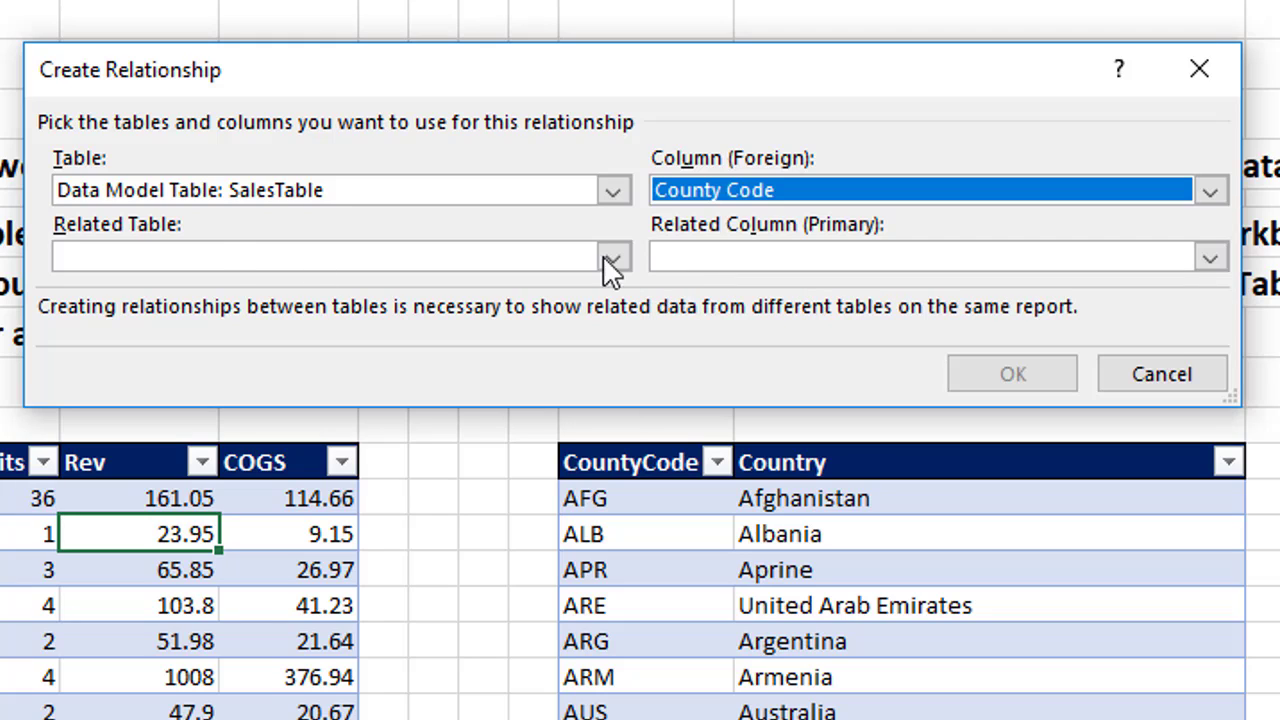
{"action": "left_click", "coordinate": [183, 260]}
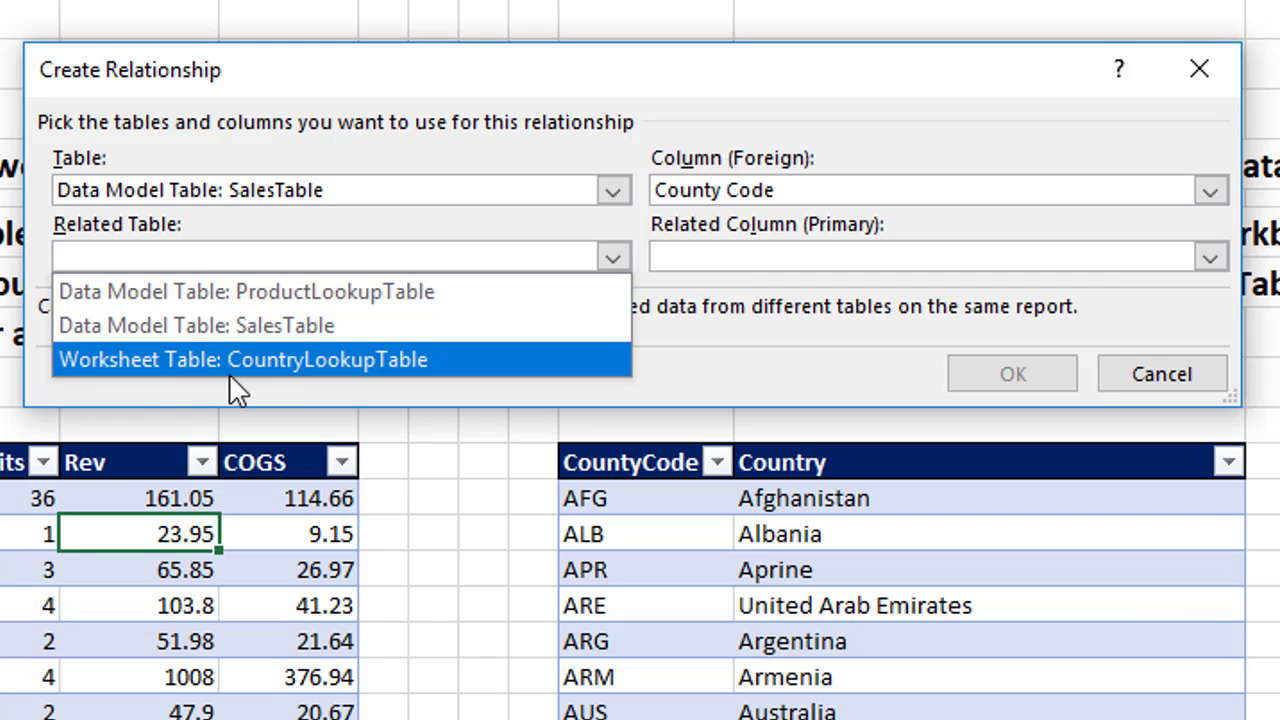
{"action": "left_click", "coordinate": [313, 360]}
{"action": "left_click", "coordinate": [728, 258]}
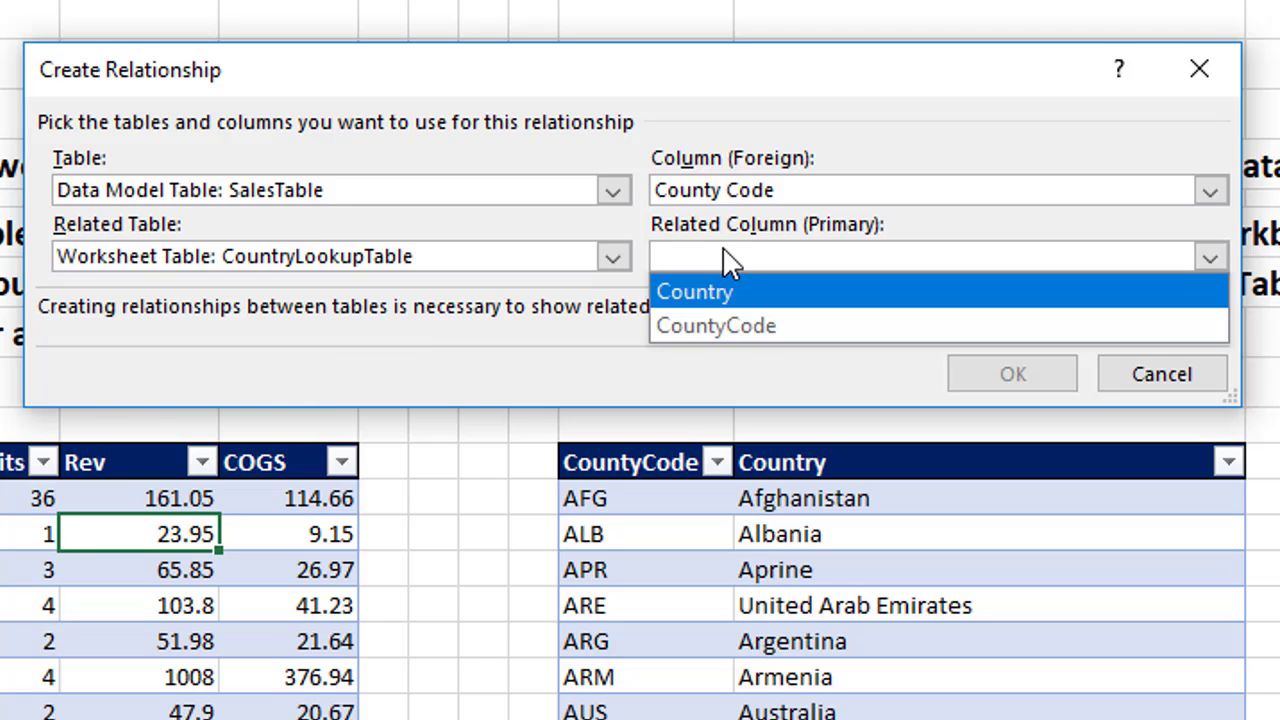
{"action": "left_click", "coordinate": [738, 323]}
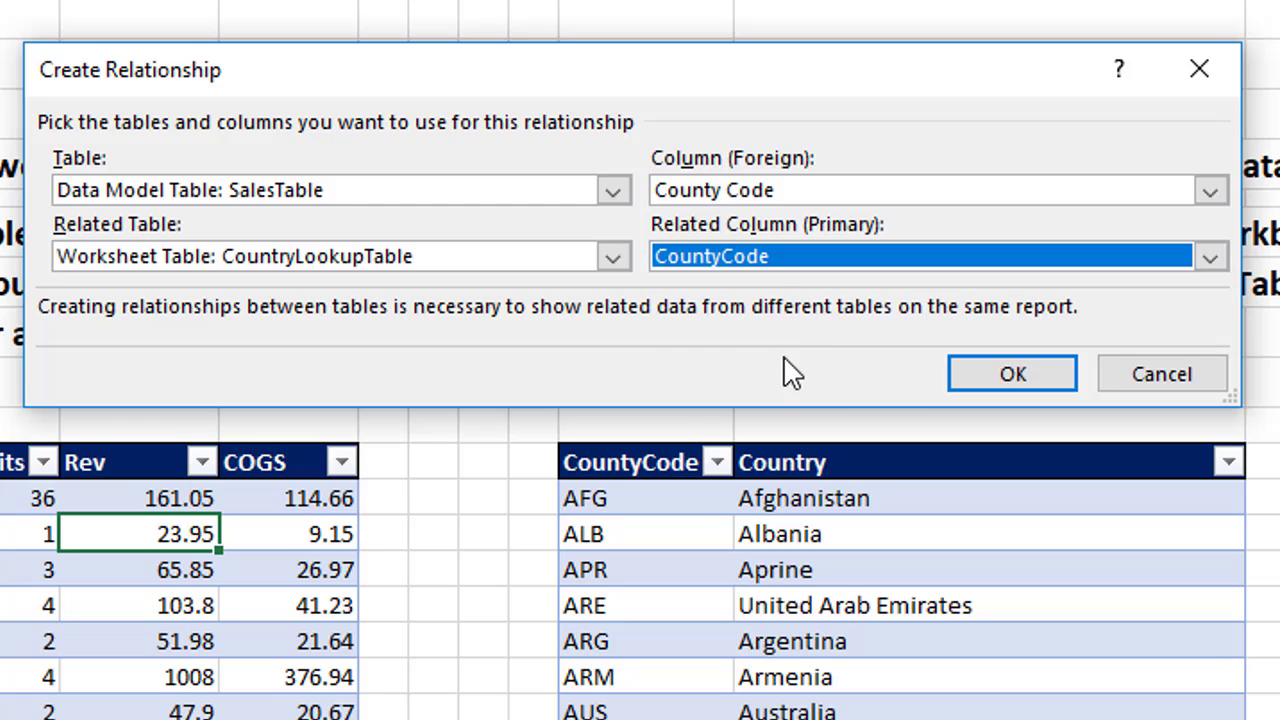
{"action": "left_click", "coordinate": [1013, 372]}
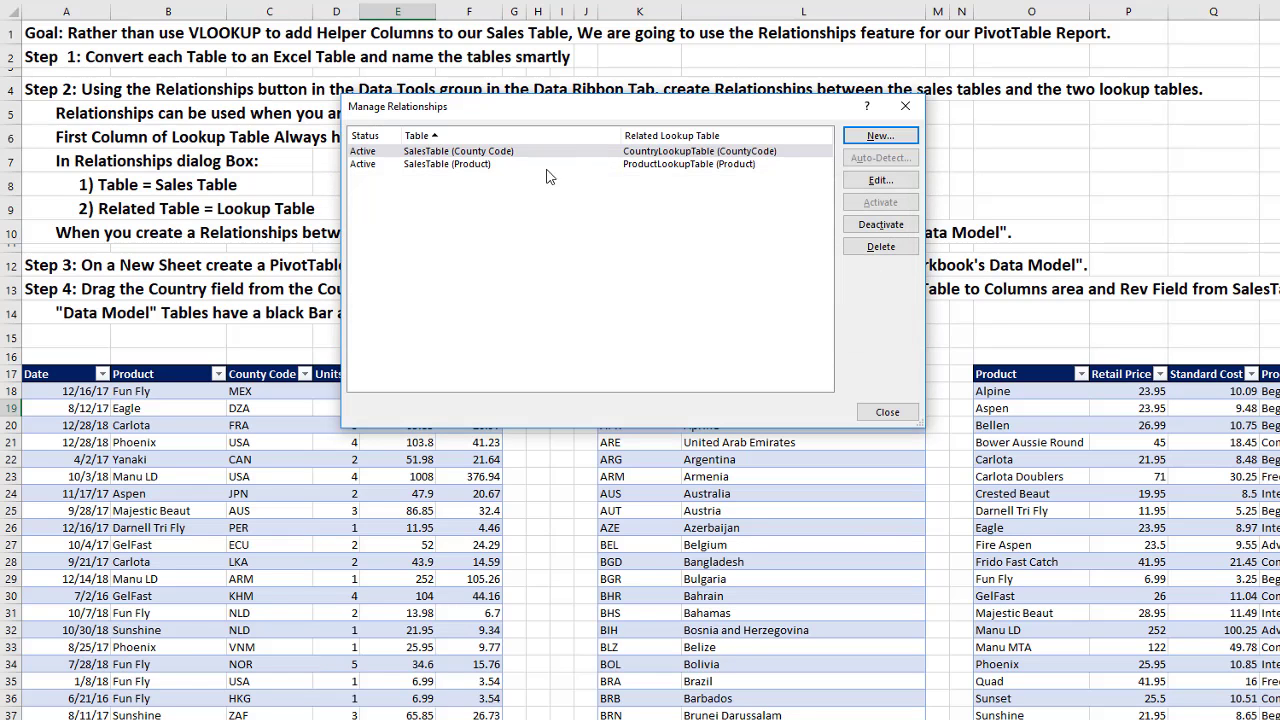
Close the Manage Relationships dialog to return to the SalesData sheet.
{"action": "left_click", "coordinate": [887, 410]}
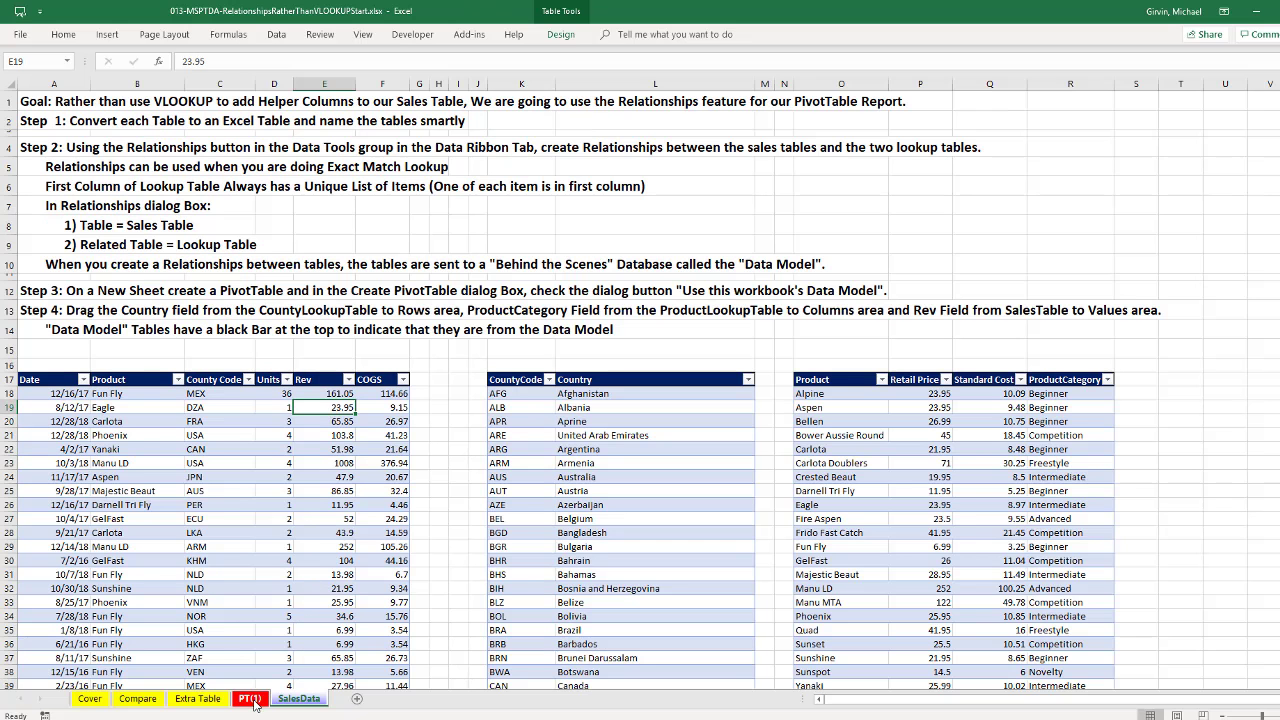
On sheet PT(1), insert a PivotTable at A1 using this workbook's Data Model.
{"action": "left_click", "coordinate": [250, 699]}
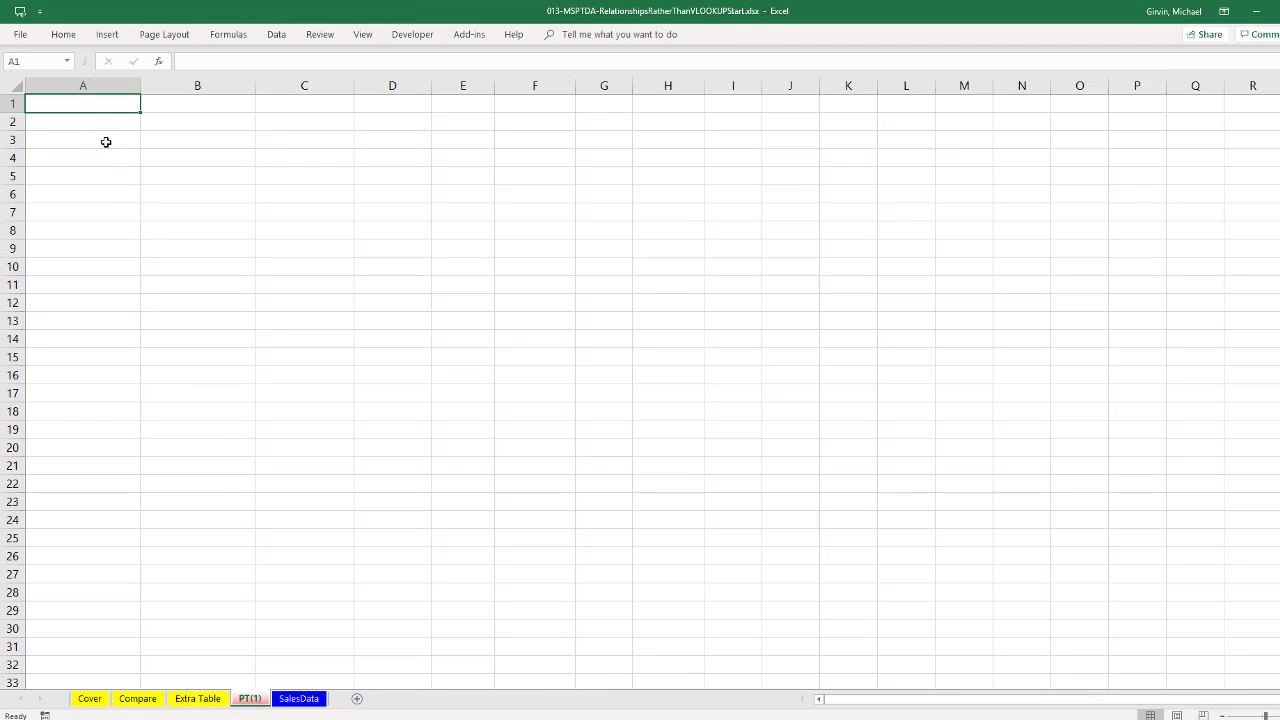
{"action": "left_click", "coordinate": [107, 35]}
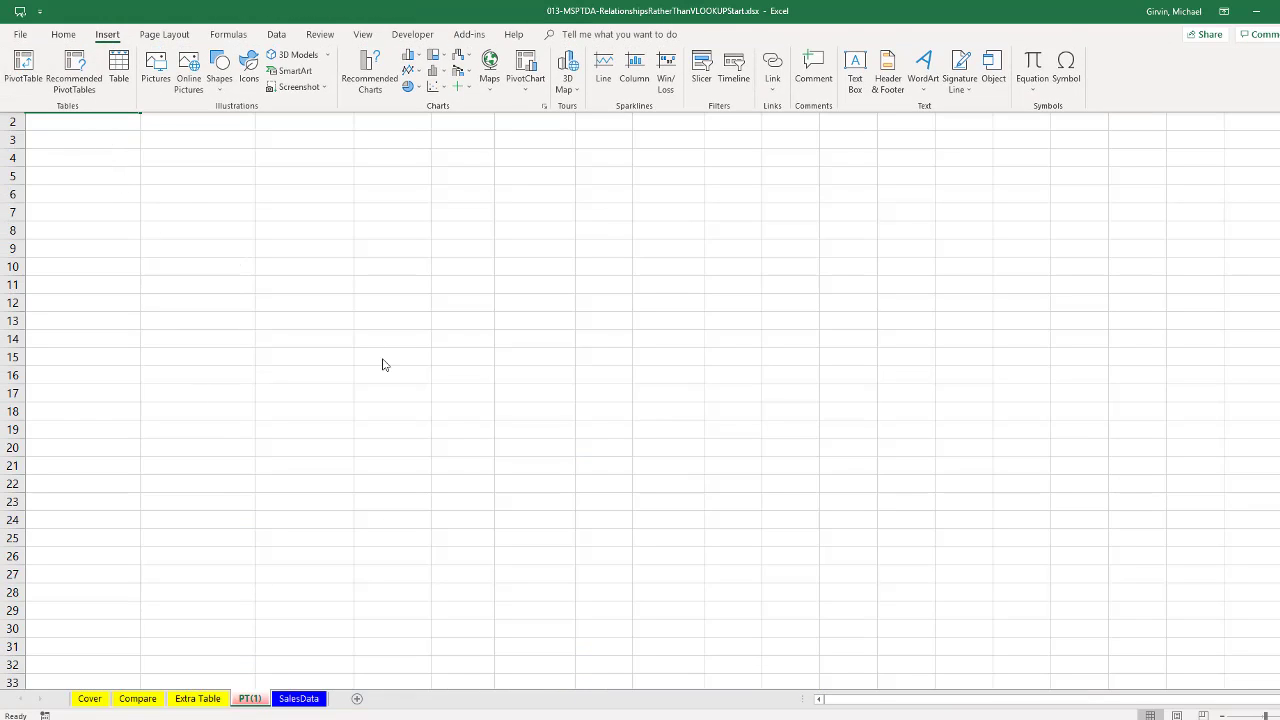
{"action": "left_click", "coordinate": [22, 70]}
{"action": "key", "text": "alt+n"}
{"action": "key", "text": "v"}
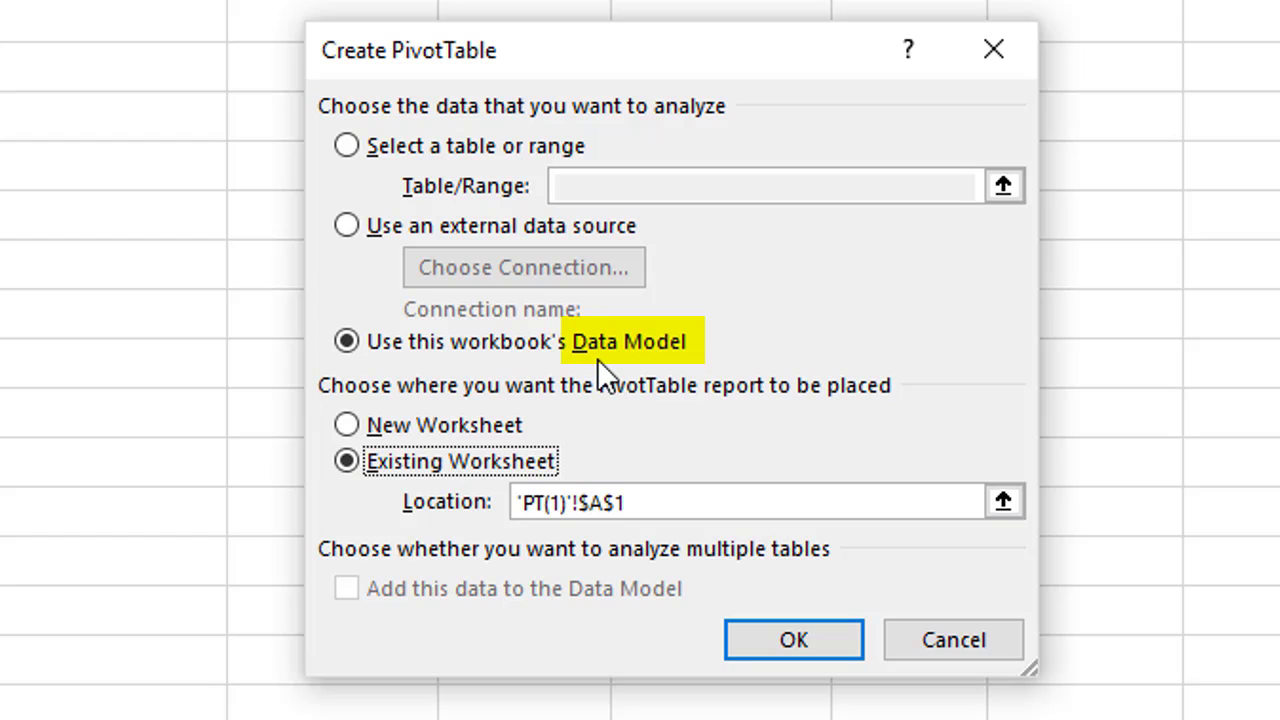
{"action": "left_click", "coordinate": [808, 651]}
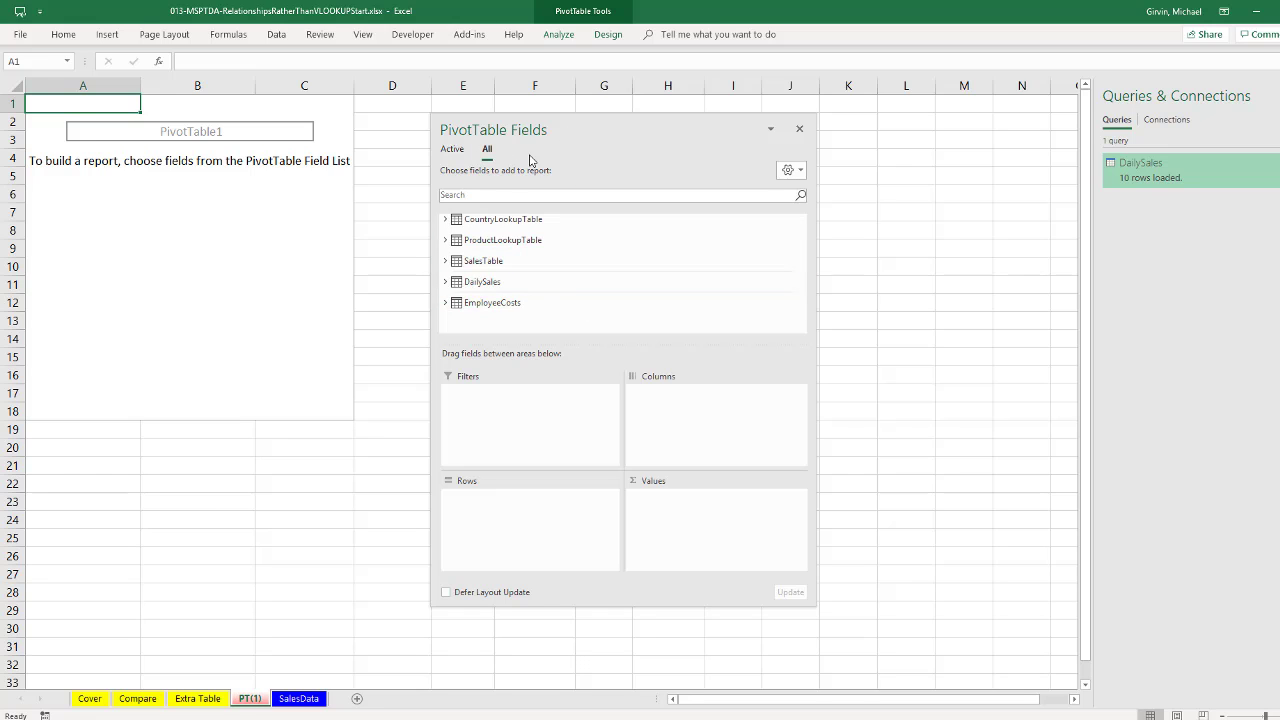
{"action": "left_click", "coordinate": [209, 704]}
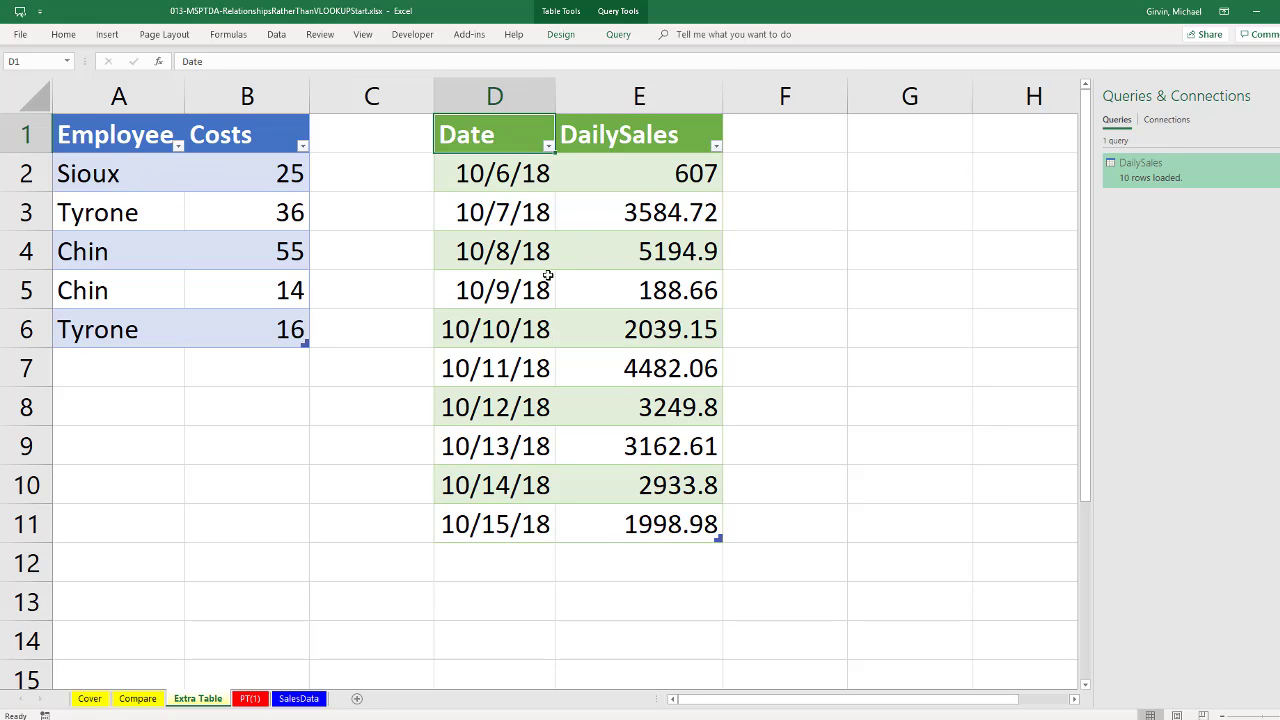
{"action": "left_click", "coordinate": [257, 703]}
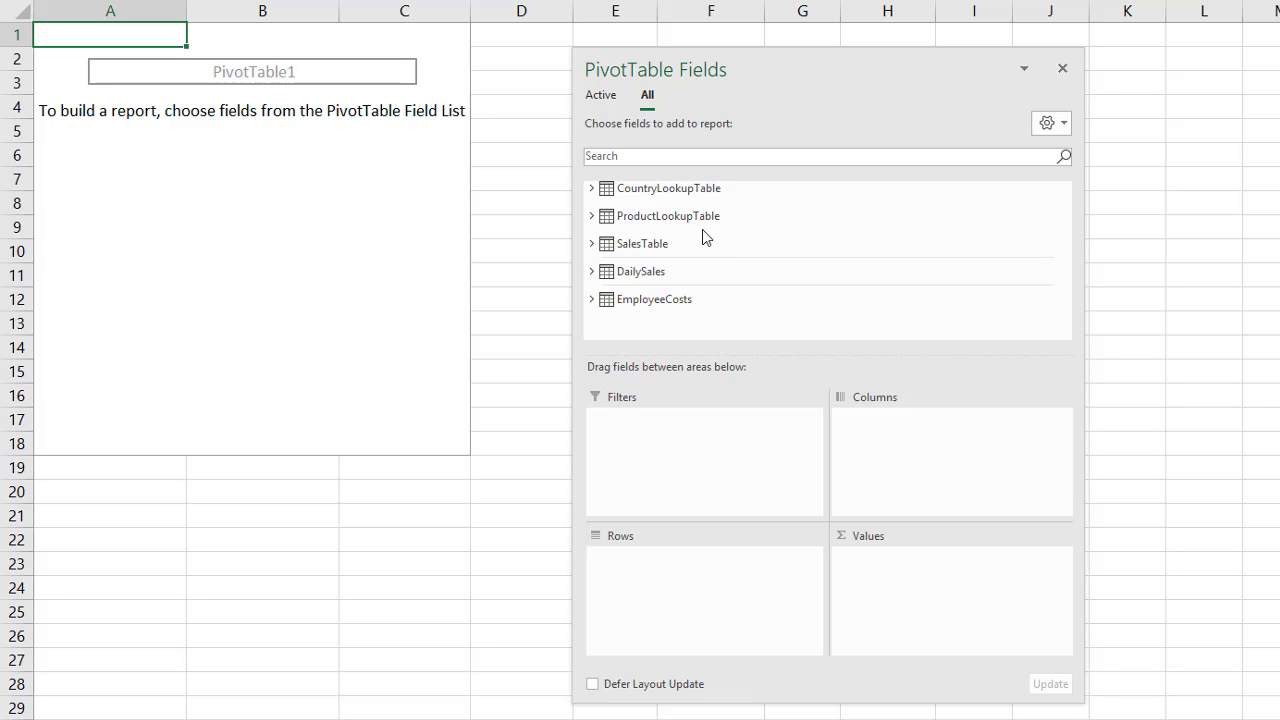
{"action": "mouse_move", "coordinate": [653, 188]}
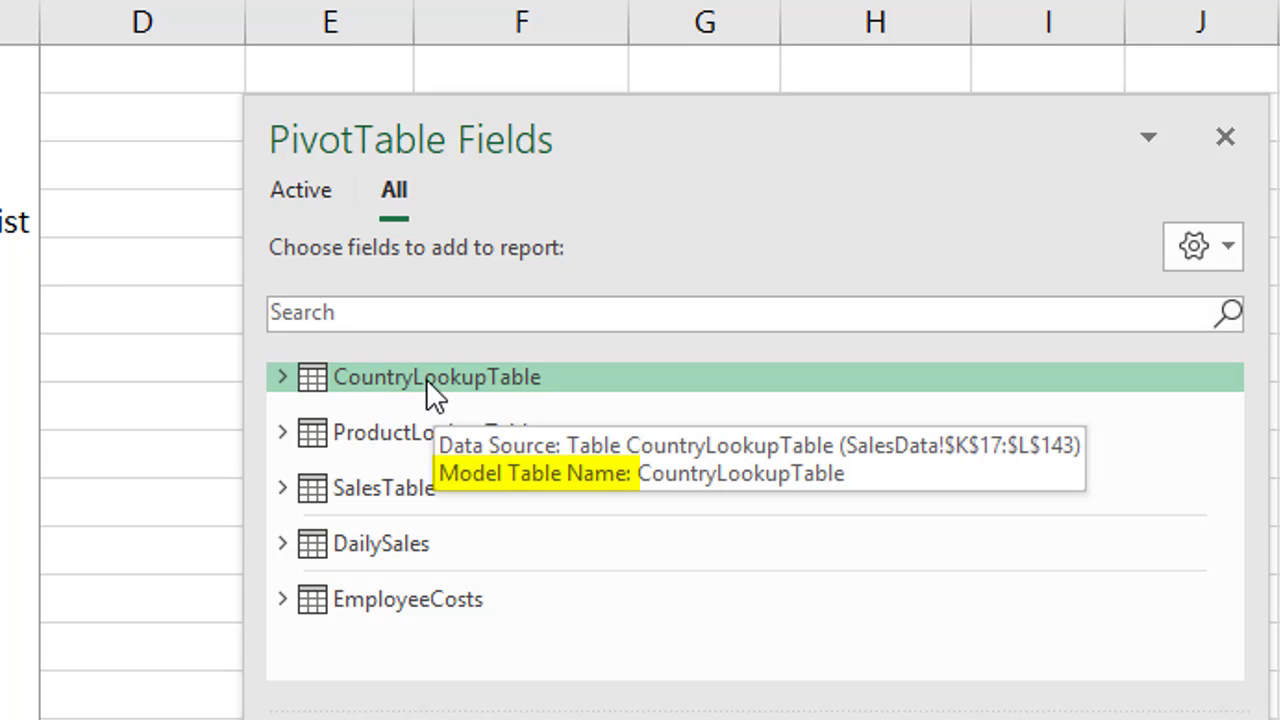
{"action": "mouse_move", "coordinate": [397, 462]}
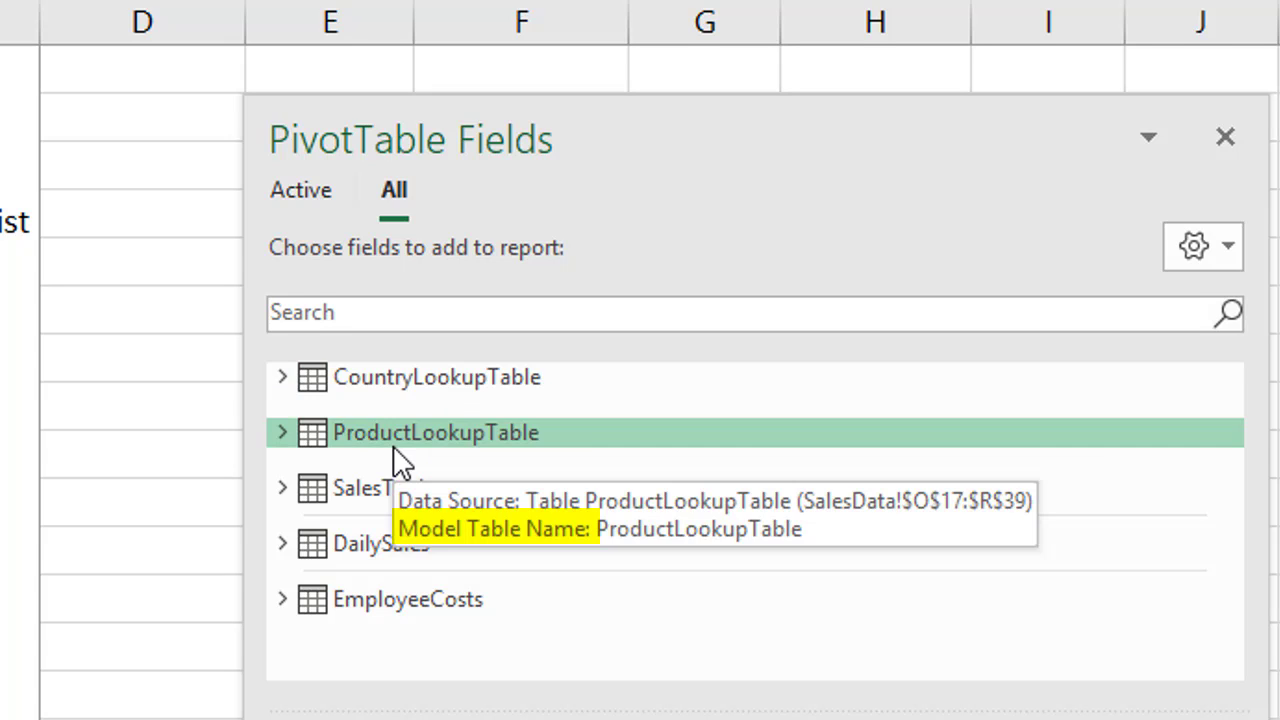
{"action": "mouse_move", "coordinate": [391, 486]}
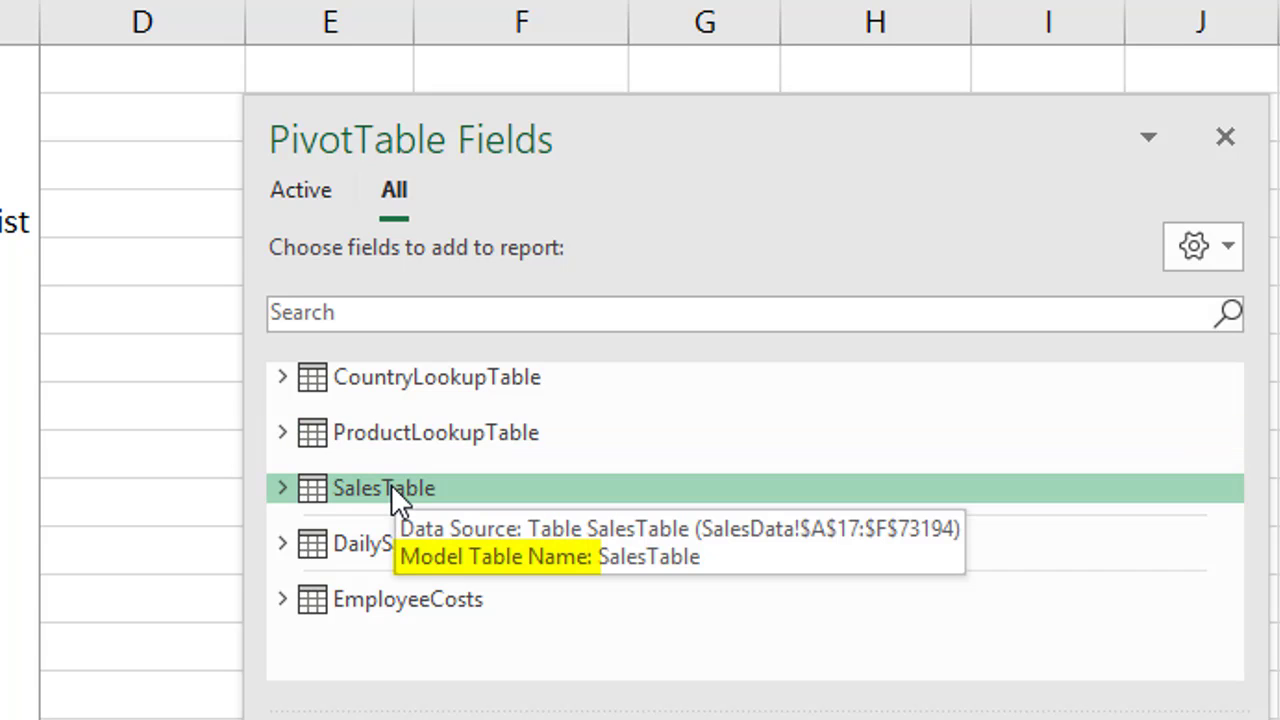
{"action": "mouse_move", "coordinate": [389, 540]}
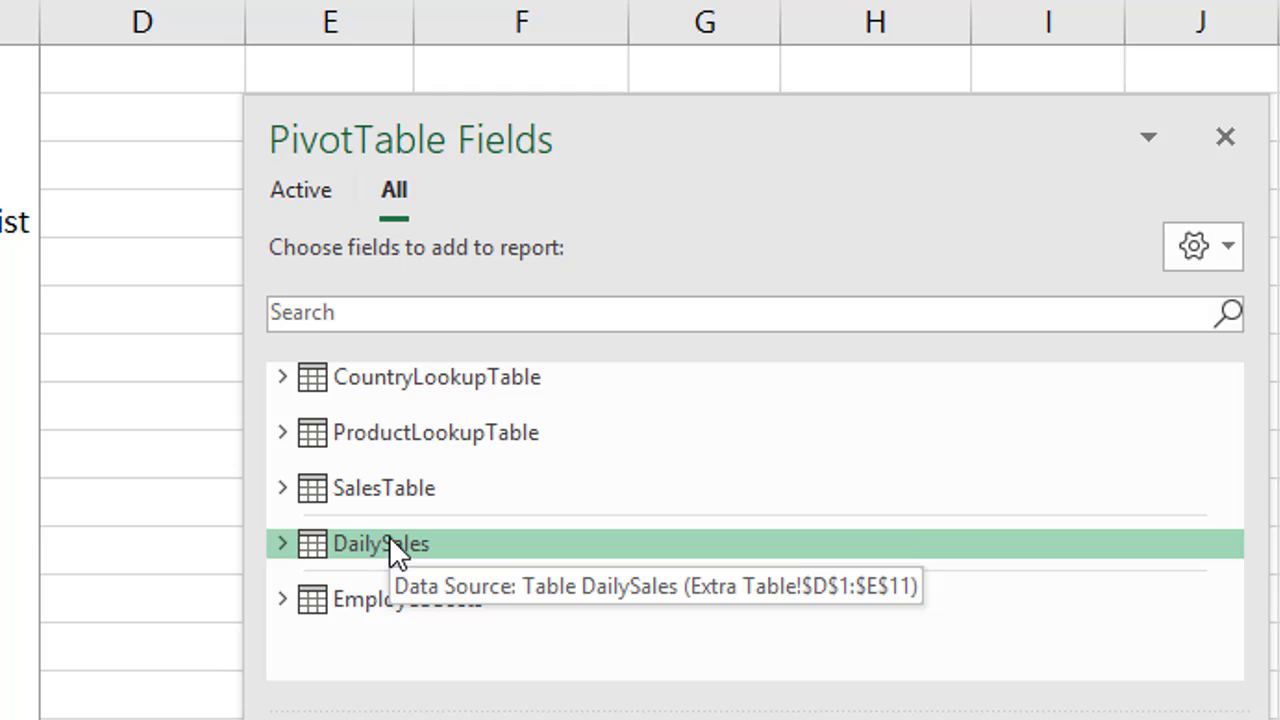
{"action": "mouse_move", "coordinate": [395, 605]}
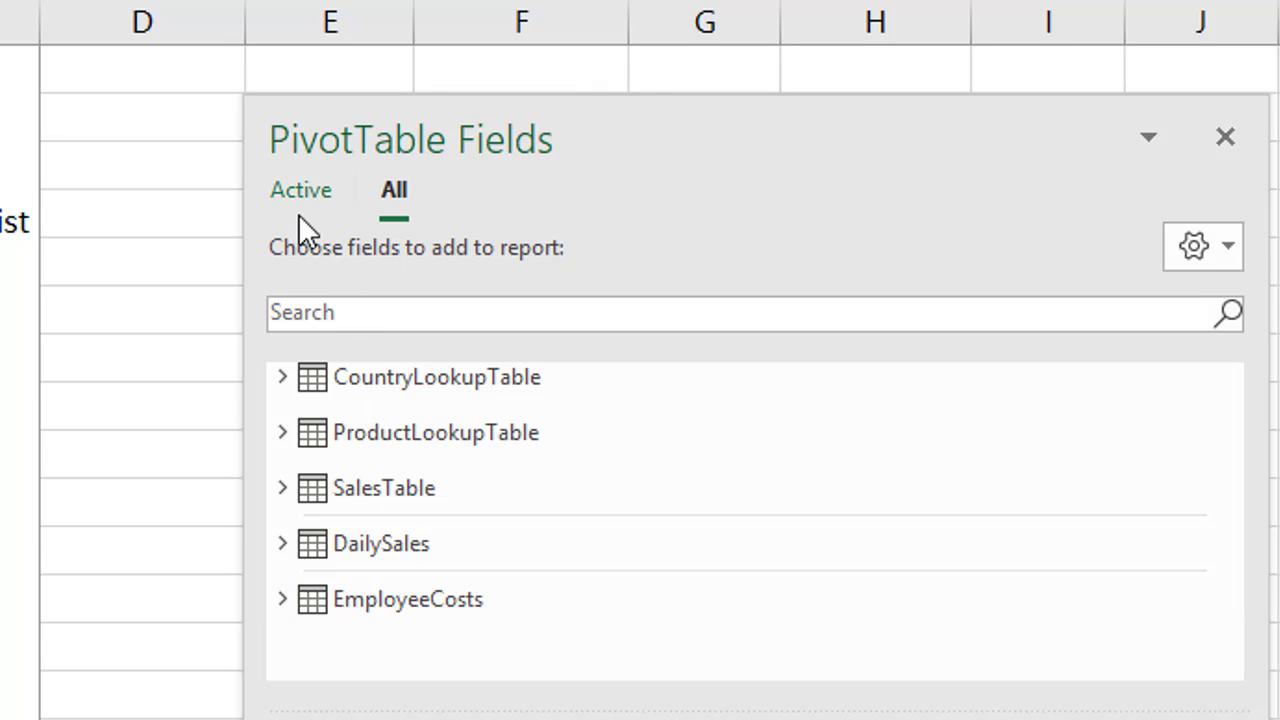
Add CountryLookupTable, ProductLookupTable and SalesTable to the Active field list.
{"action": "right_click", "coordinate": [359, 370]}
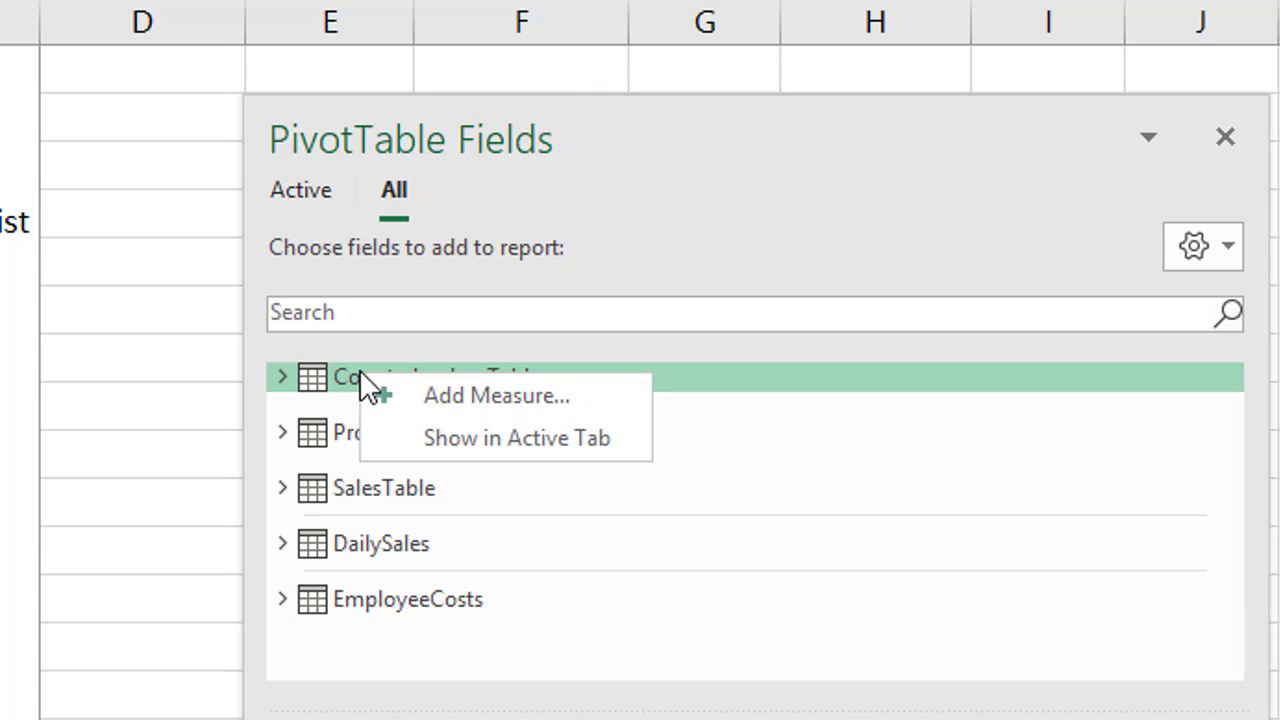
{"action": "left_click", "coordinate": [476, 438]}
{"action": "right_click", "coordinate": [431, 439]}
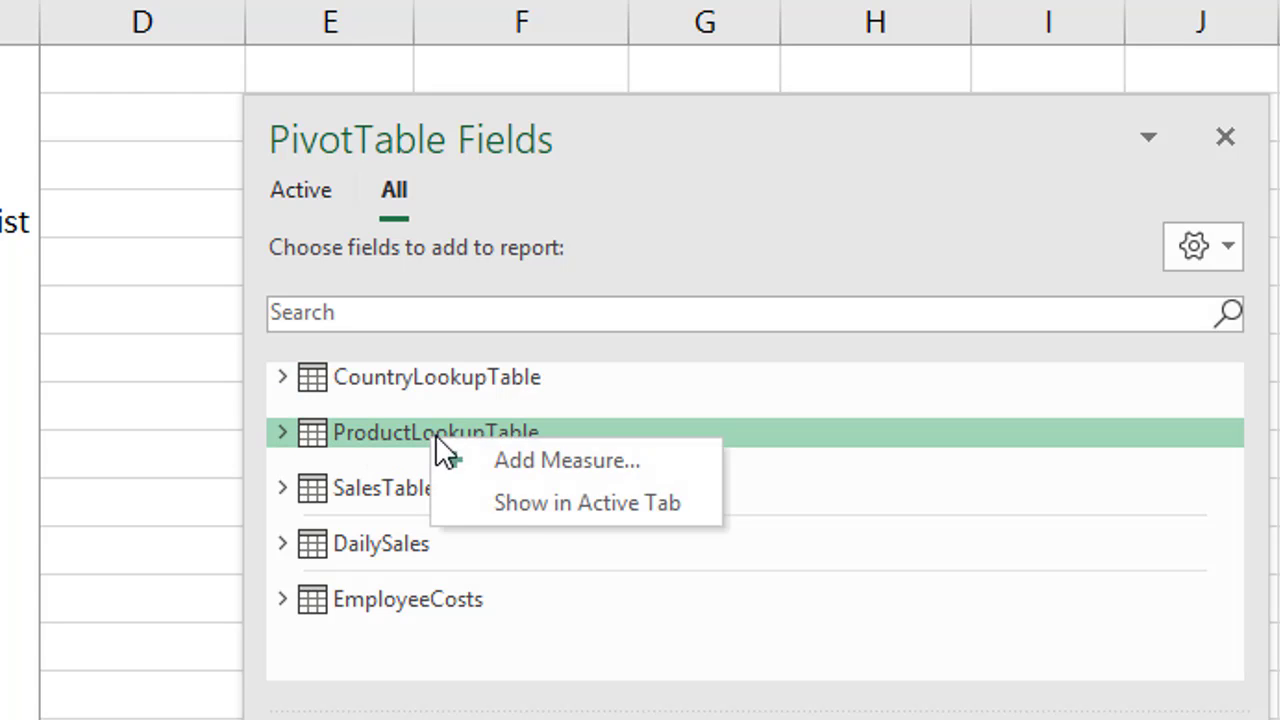
{"action": "left_click", "coordinate": [539, 506]}
{"action": "right_click", "coordinate": [382, 490]}
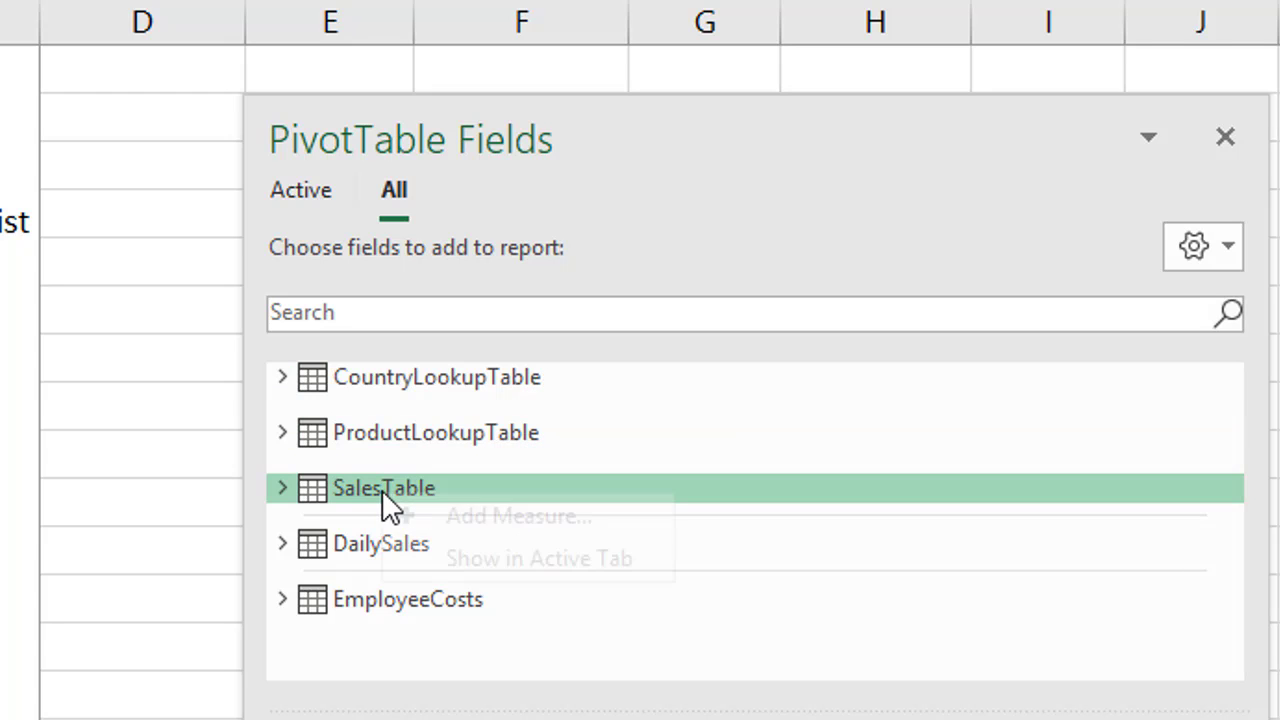
{"action": "left_click", "coordinate": [474, 558]}
Switch to the Active field list and place Country in the Rows area.
{"action": "left_click", "coordinate": [300, 190]}
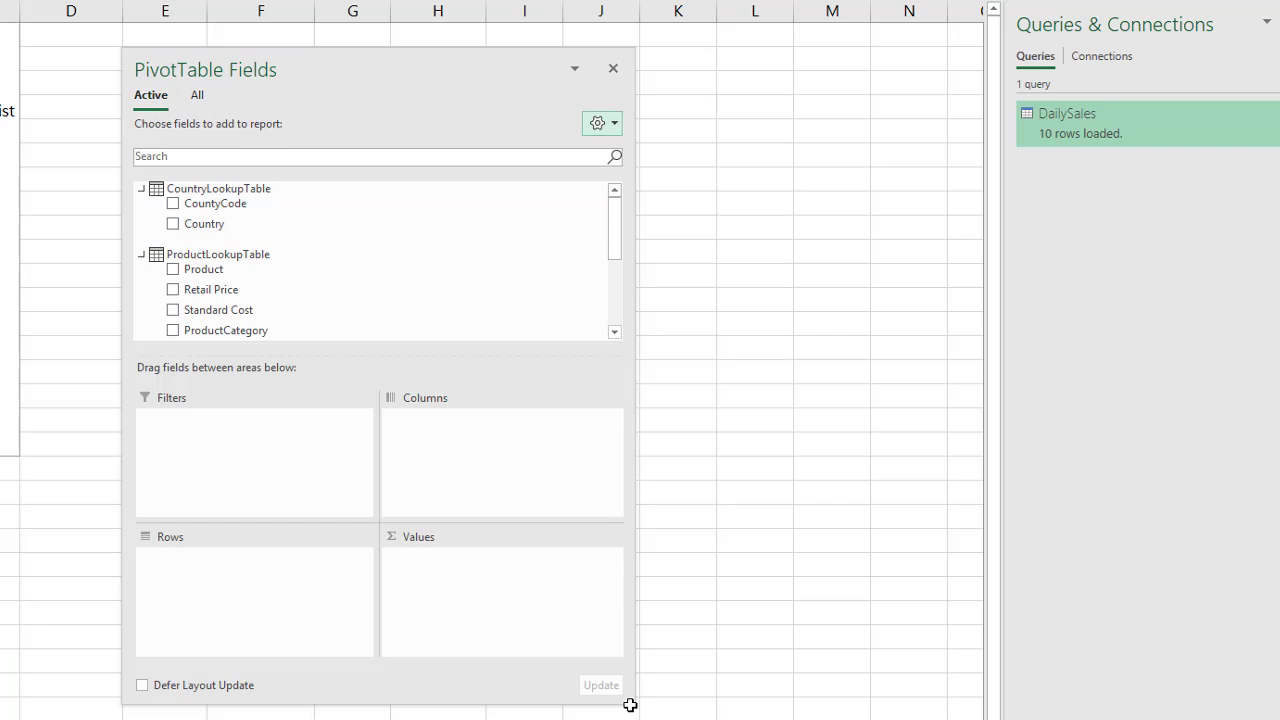
{"action": "left_click_drag", "start_coordinate": [335, 361], "coordinate": [330, 492]}
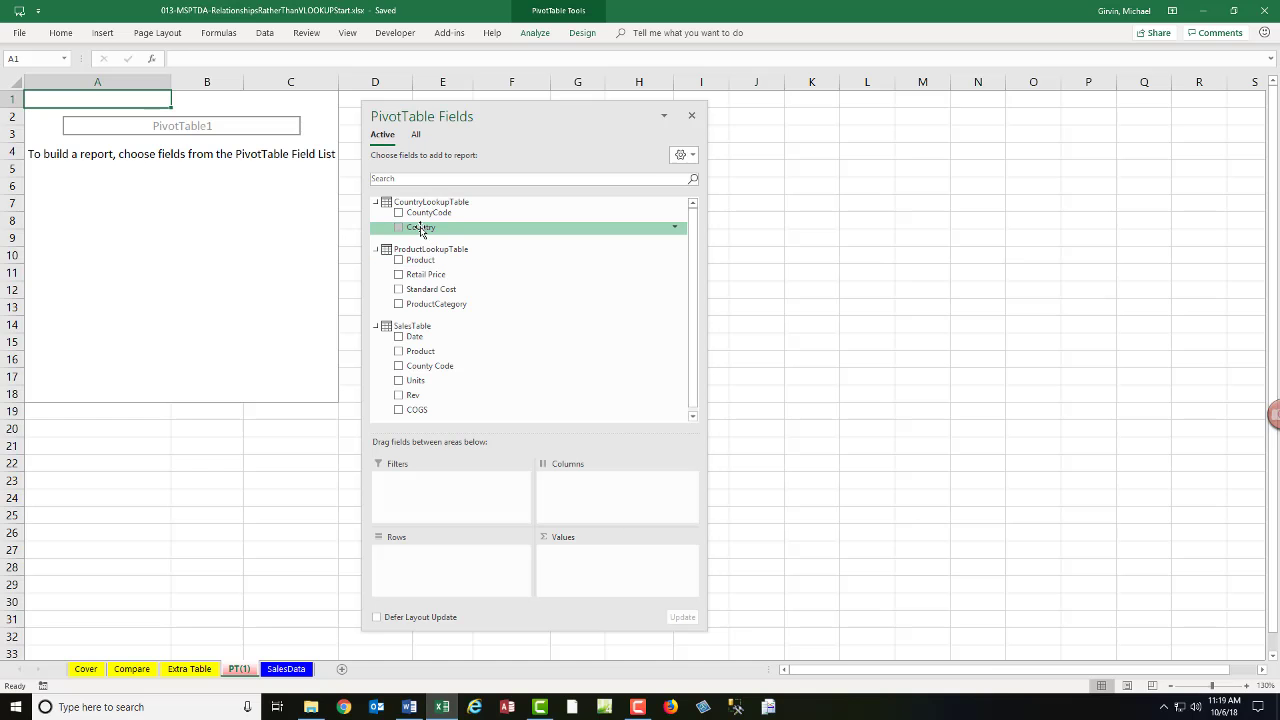
{"action": "left_click_drag", "start_coordinate": [421, 230], "coordinate": [441, 556]}
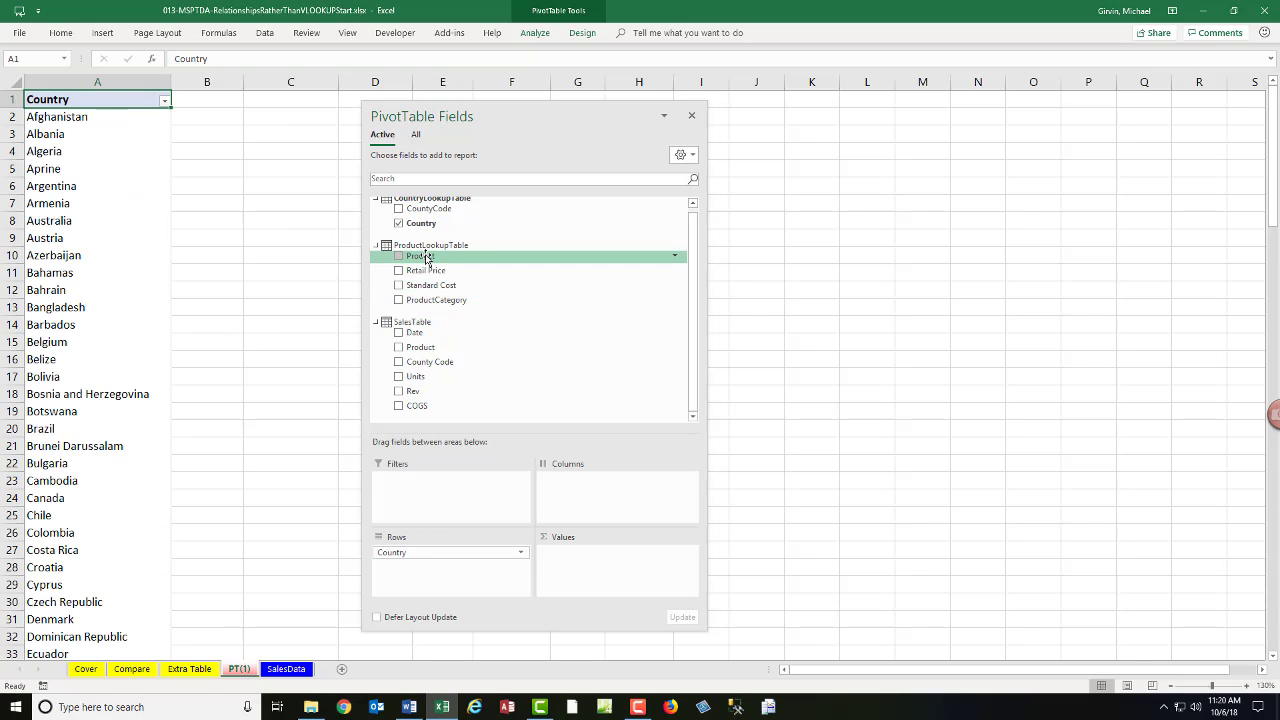
Nest Product under Country in Rows and add Rev as Sum of Rev values.
{"action": "left_click_drag", "start_coordinate": [425, 257], "coordinate": [456, 566]}
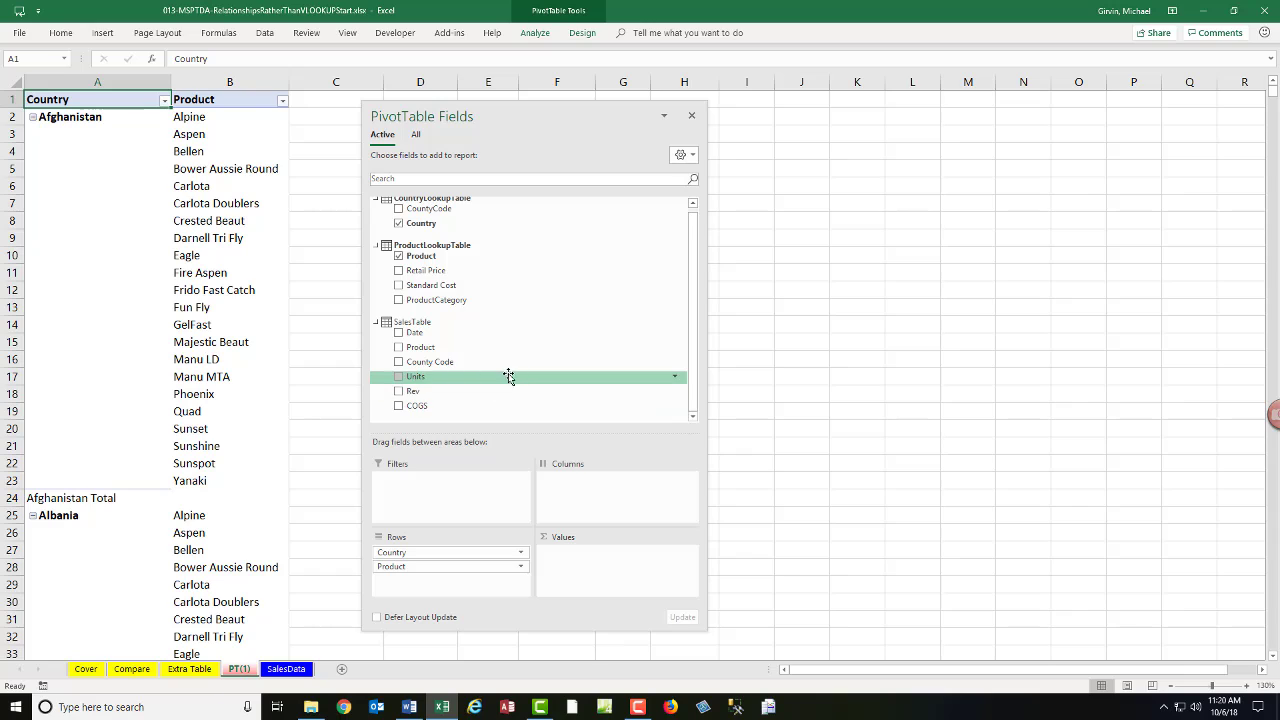
{"action": "left_click_drag", "start_coordinate": [411, 395], "coordinate": [597, 589]}
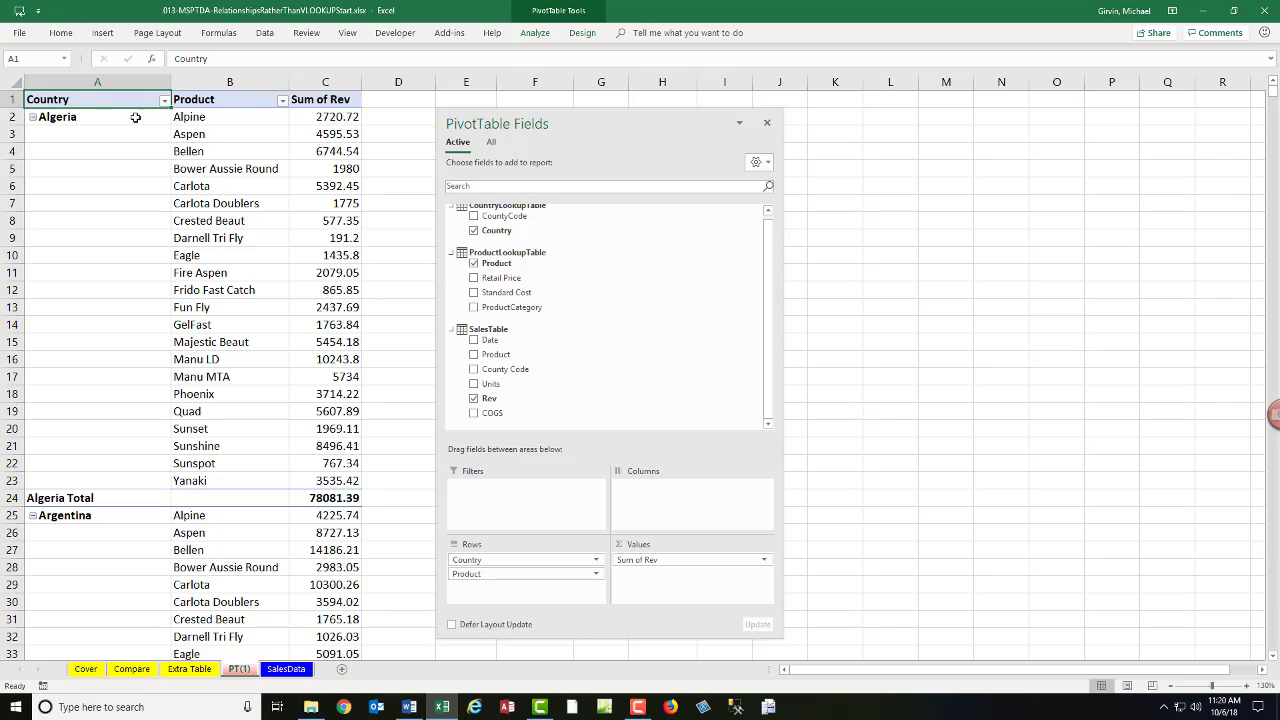
{"action": "left_click", "coordinate": [330, 169]}
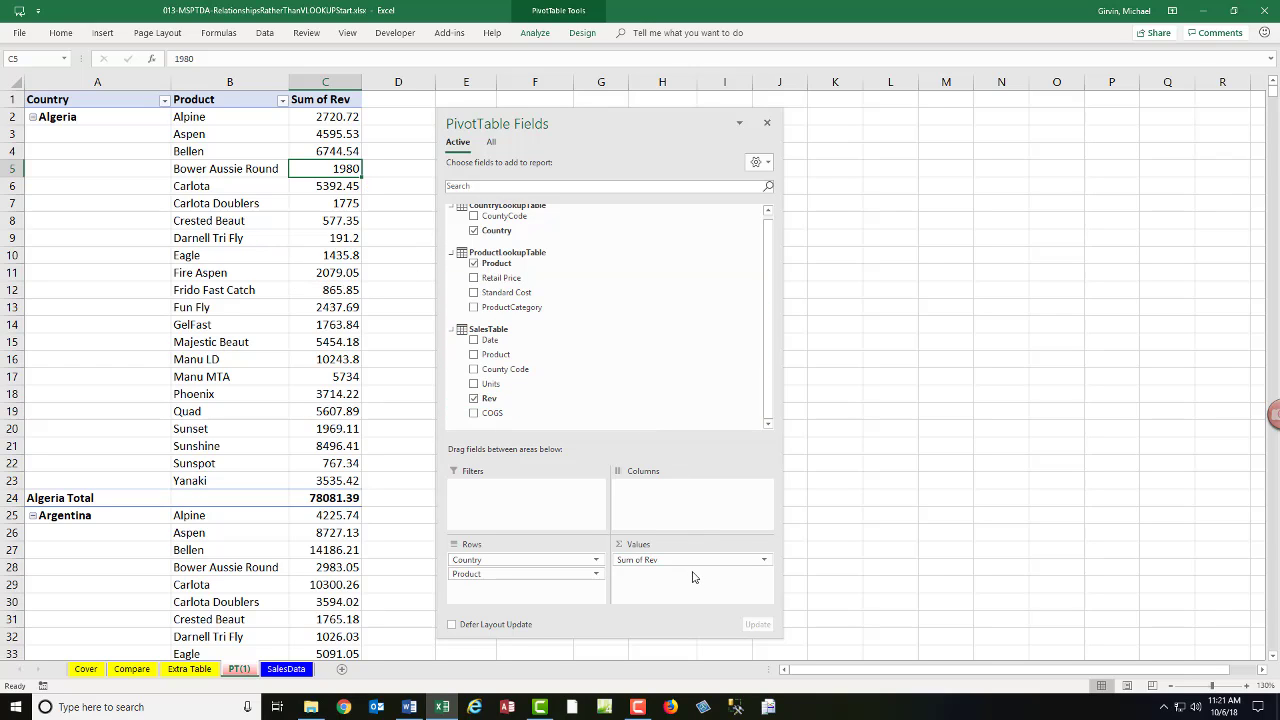
{"action": "left_click", "coordinate": [345, 172]}
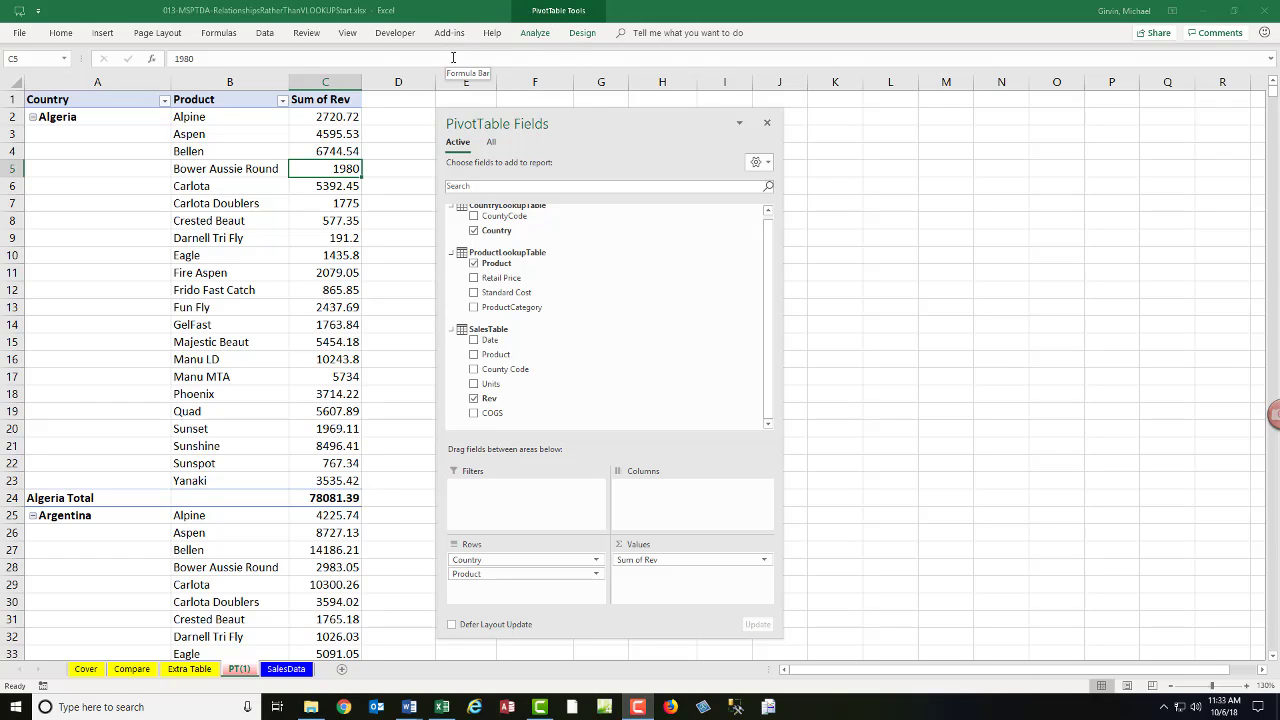
Enable the Microsoft Power Pivot for Excel COM add-in through Excel Options.
{"action": "left_click", "coordinate": [20, 33]}
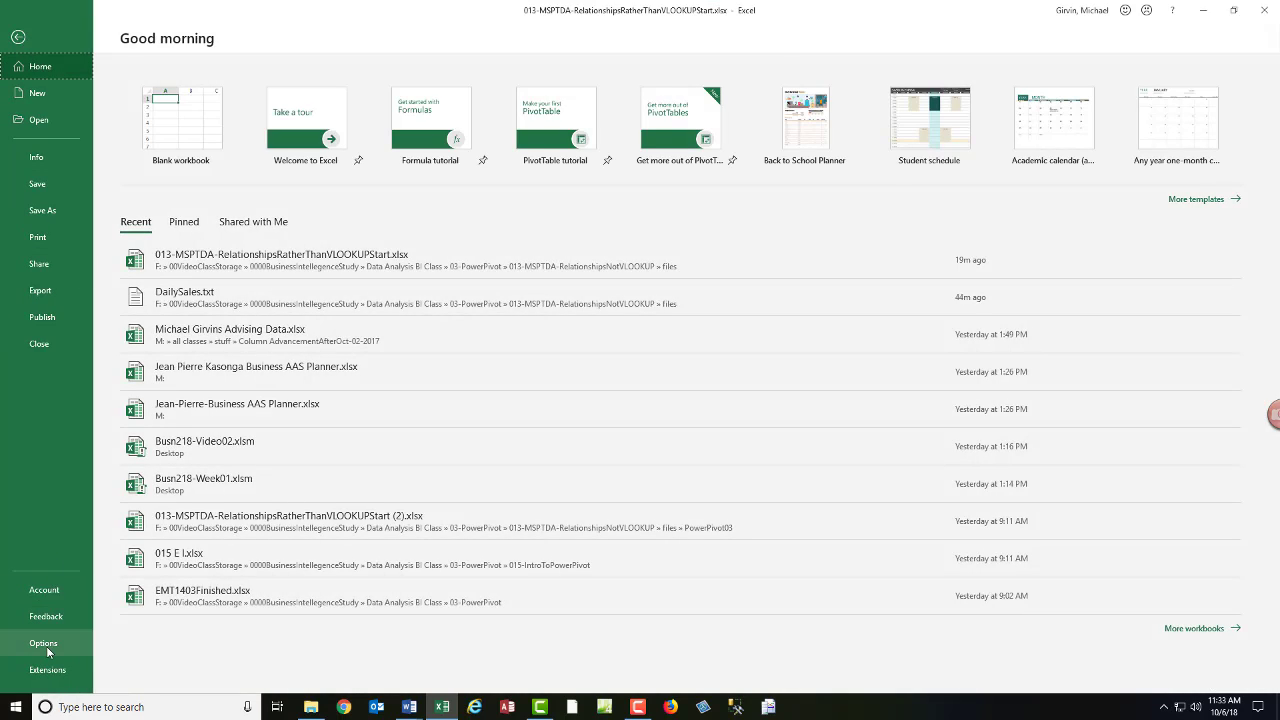
{"action": "left_click", "coordinate": [44, 644]}
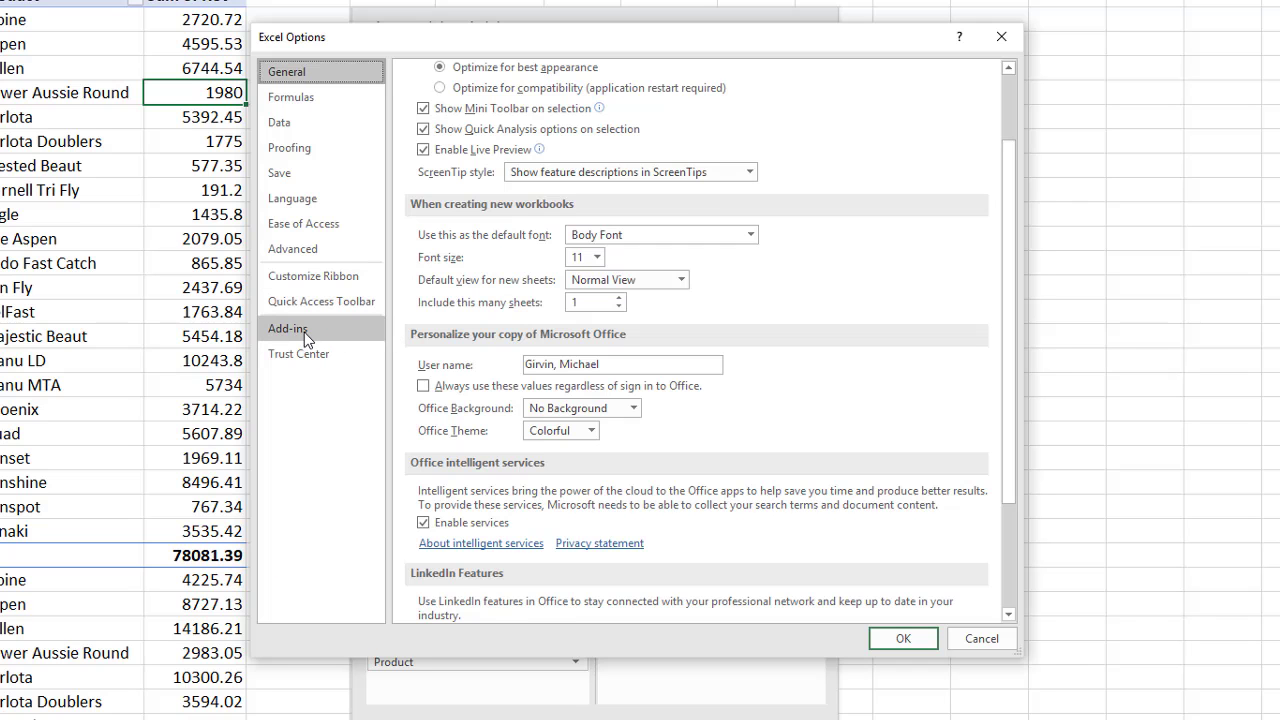
{"action": "left_click", "coordinate": [303, 331]}
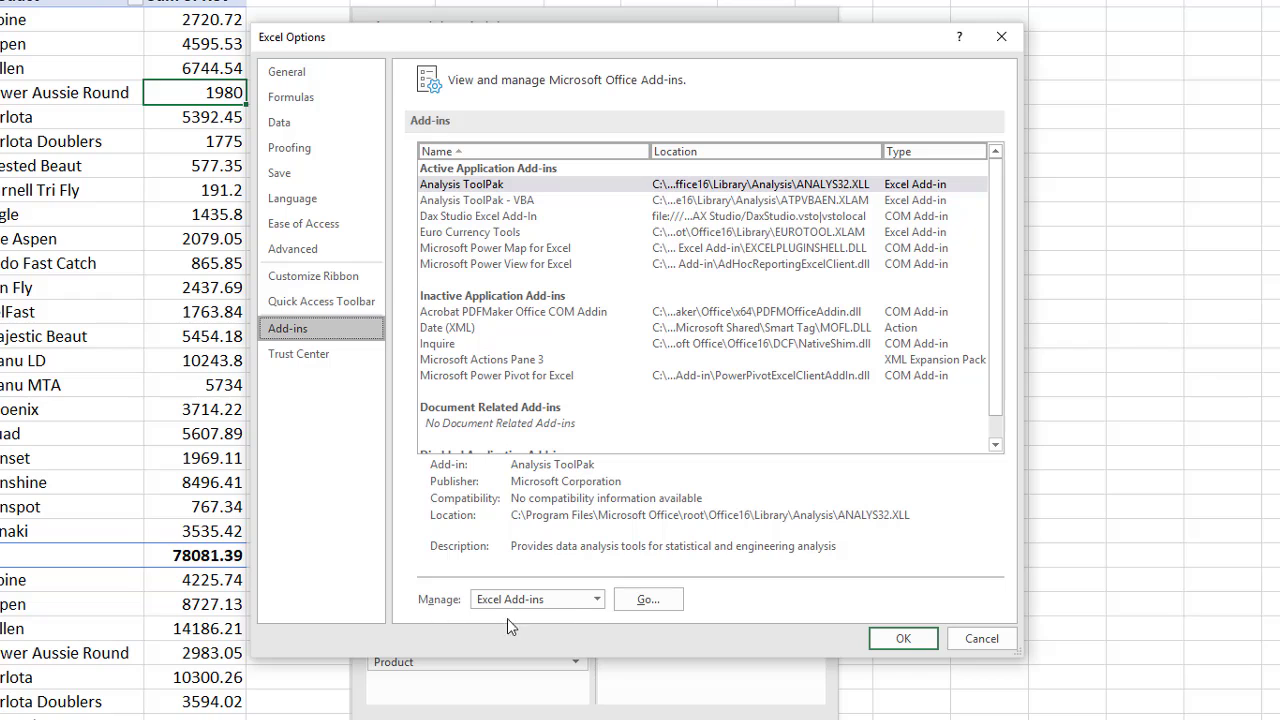
{"action": "left_click", "coordinate": [593, 600]}
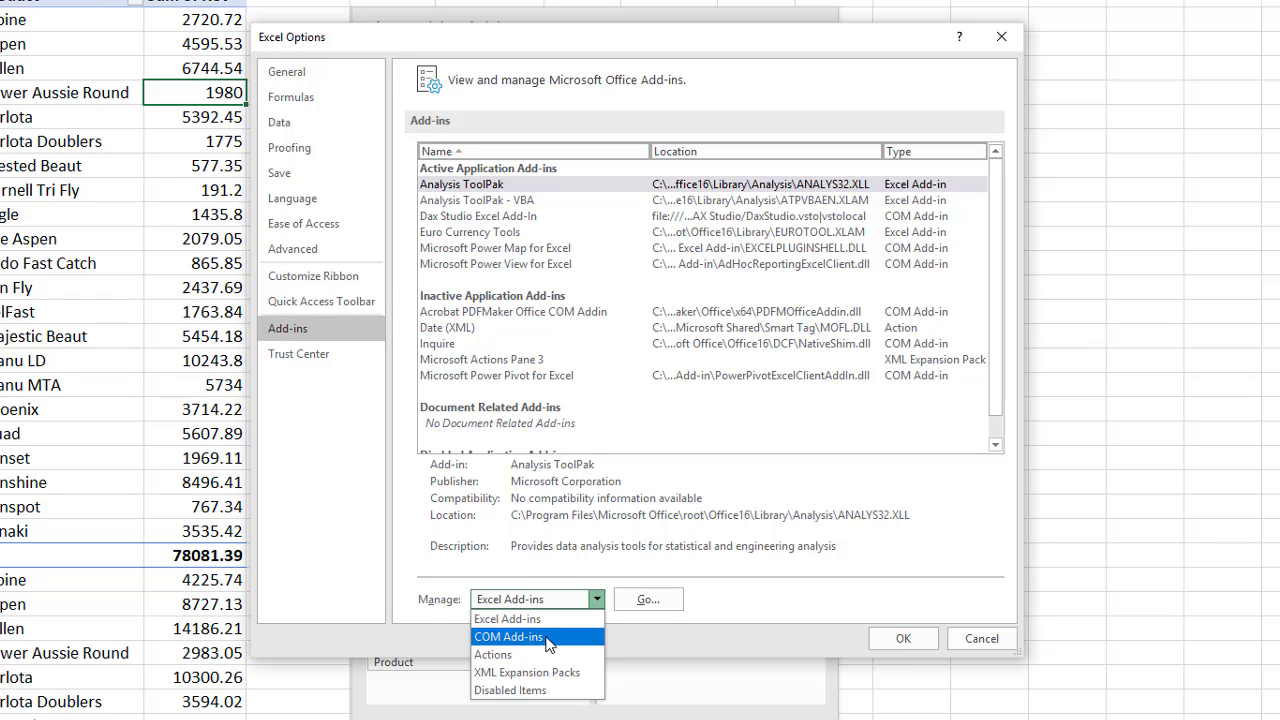
{"action": "left_click", "coordinate": [548, 637]}
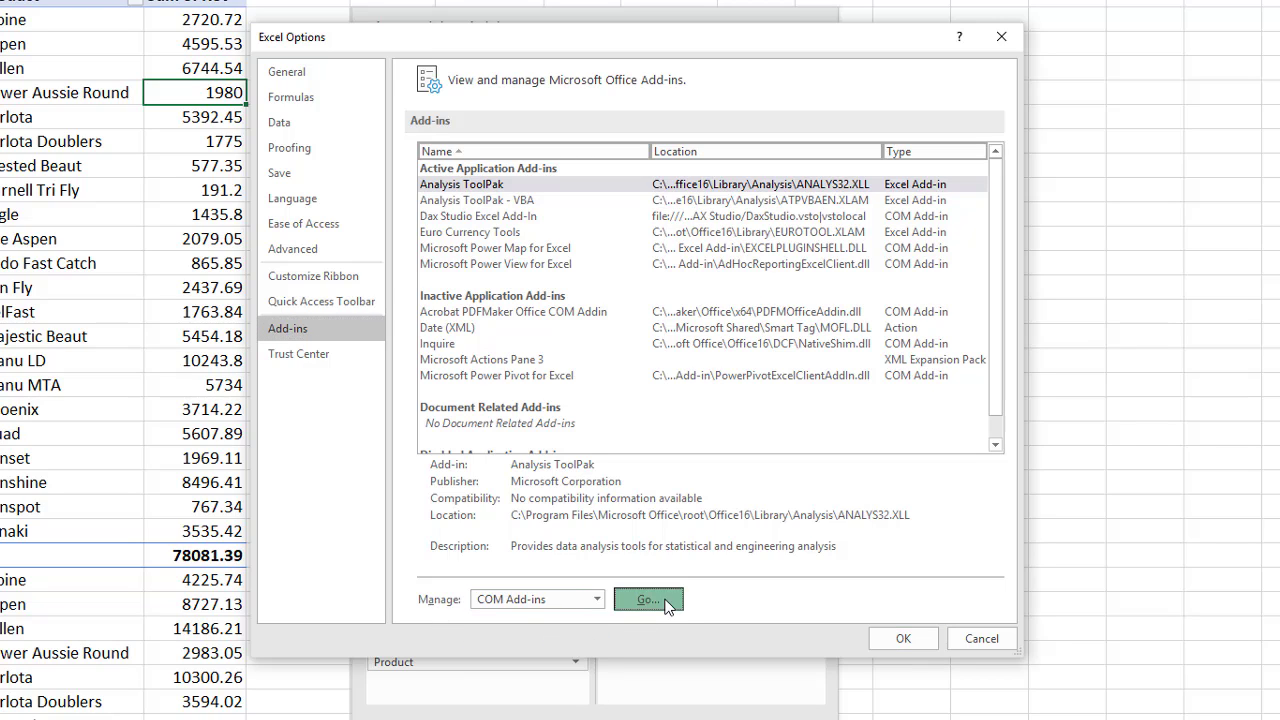
{"action": "left_click", "coordinate": [650, 599]}
{"action": "left_click_drag", "start_coordinate": [397, 131], "coordinate": [514, 206]}
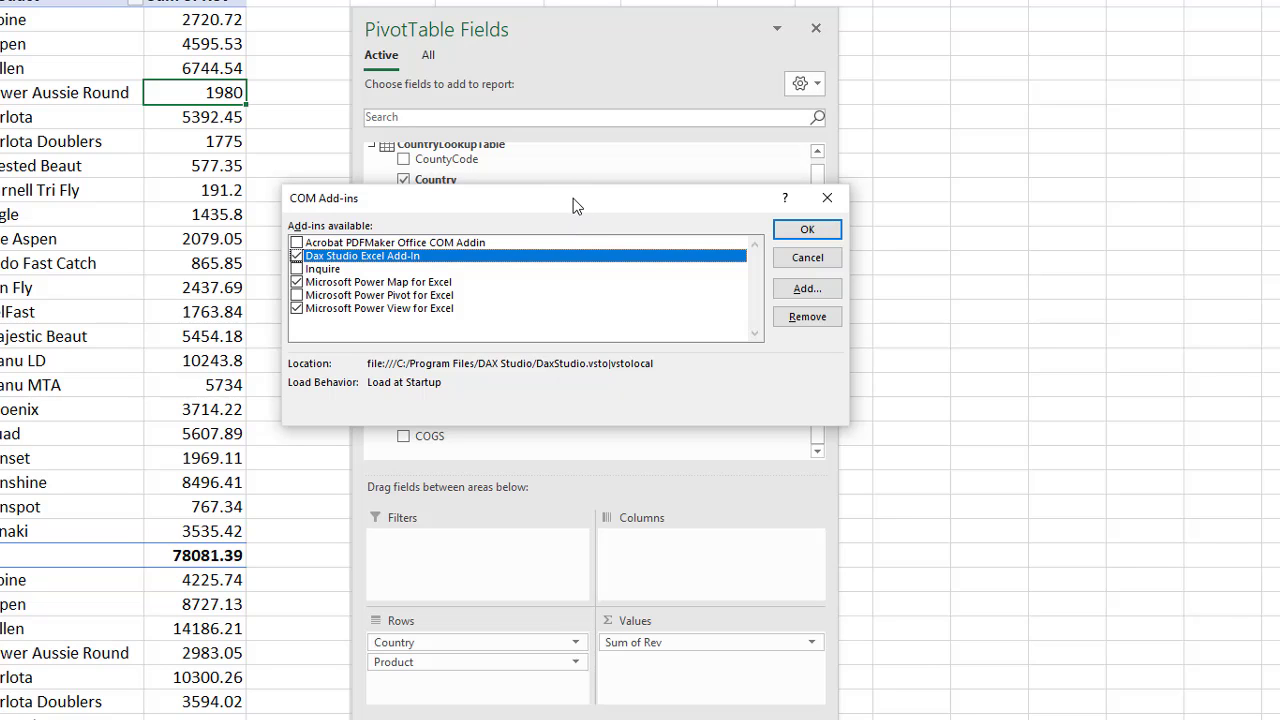
{"action": "left_click_drag", "start_coordinate": [575, 206], "coordinate": [561, 227]}
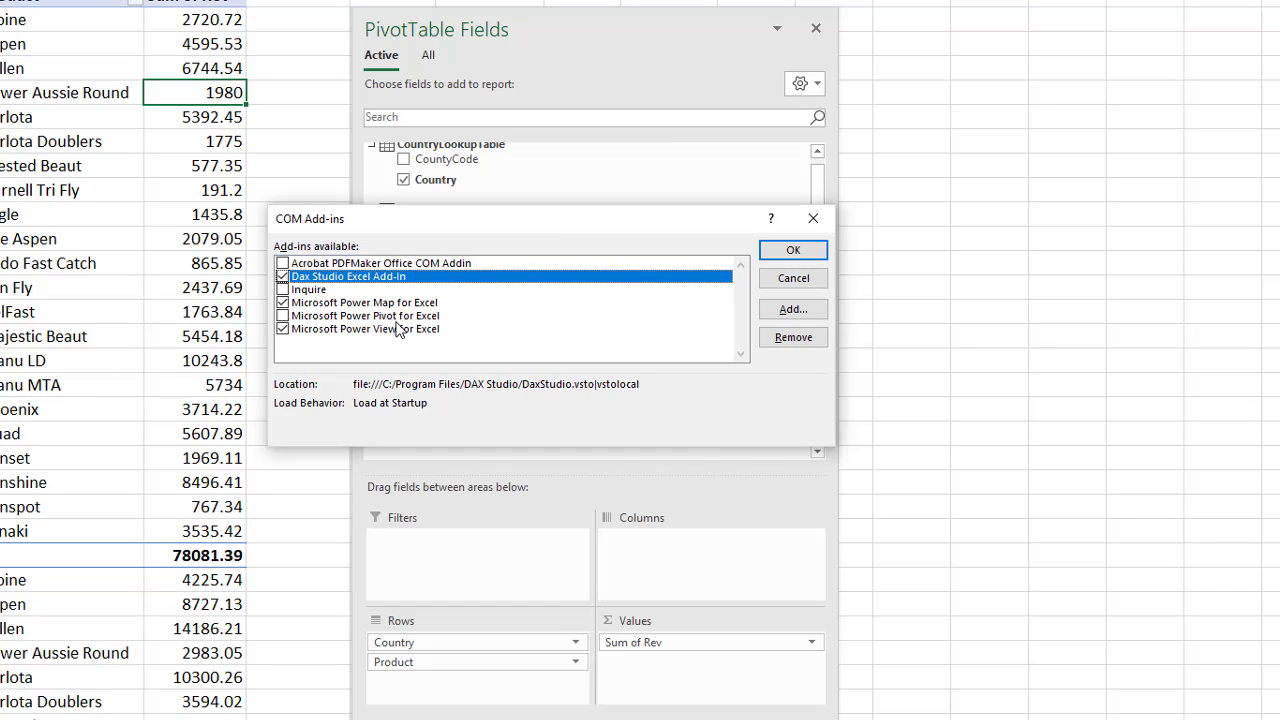
{"action": "left_click", "coordinate": [283, 316]}
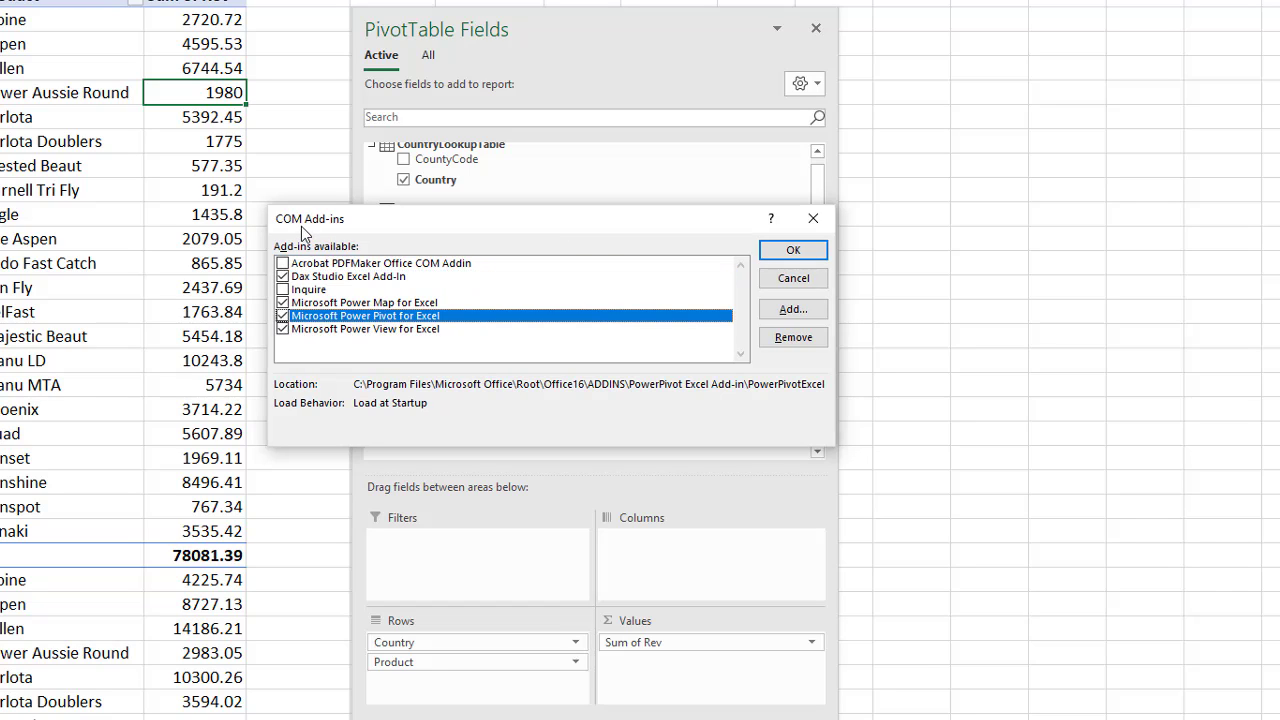
Confirm the add-in change and open the Data Model via Manage Data Model.
{"action": "left_click", "coordinate": [776, 252]}
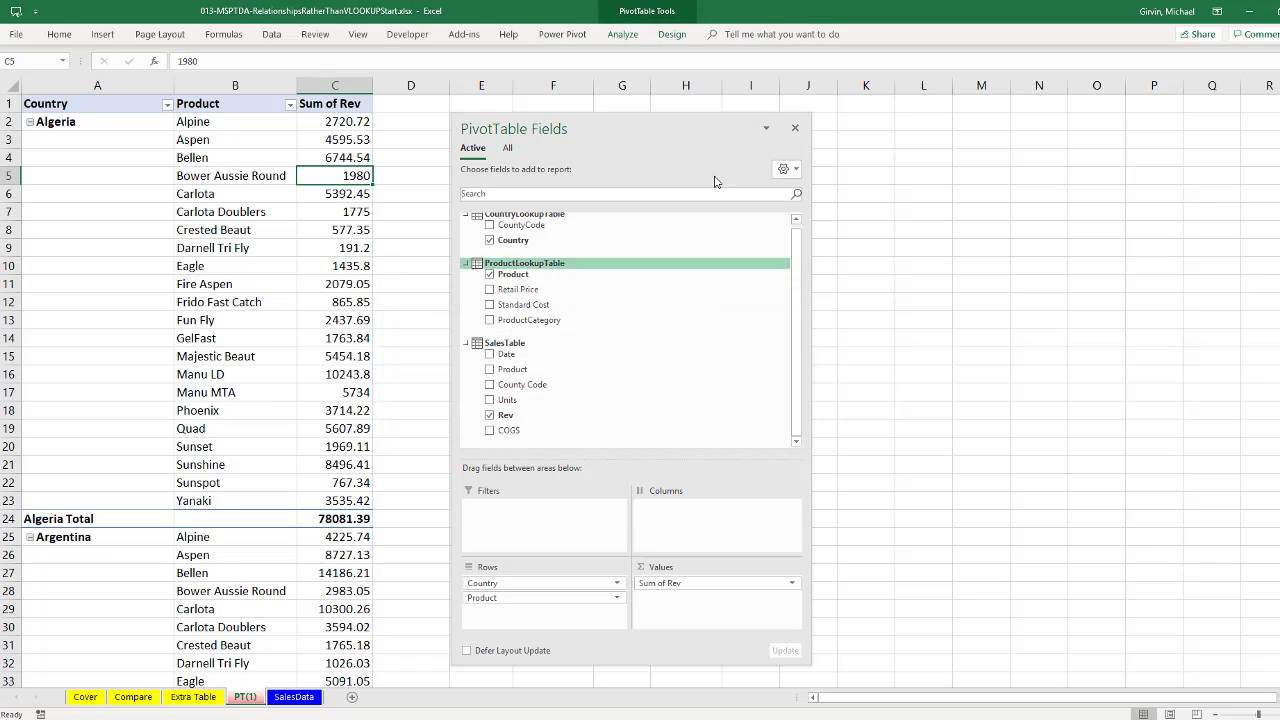
{"action": "left_click", "coordinate": [562, 36]}
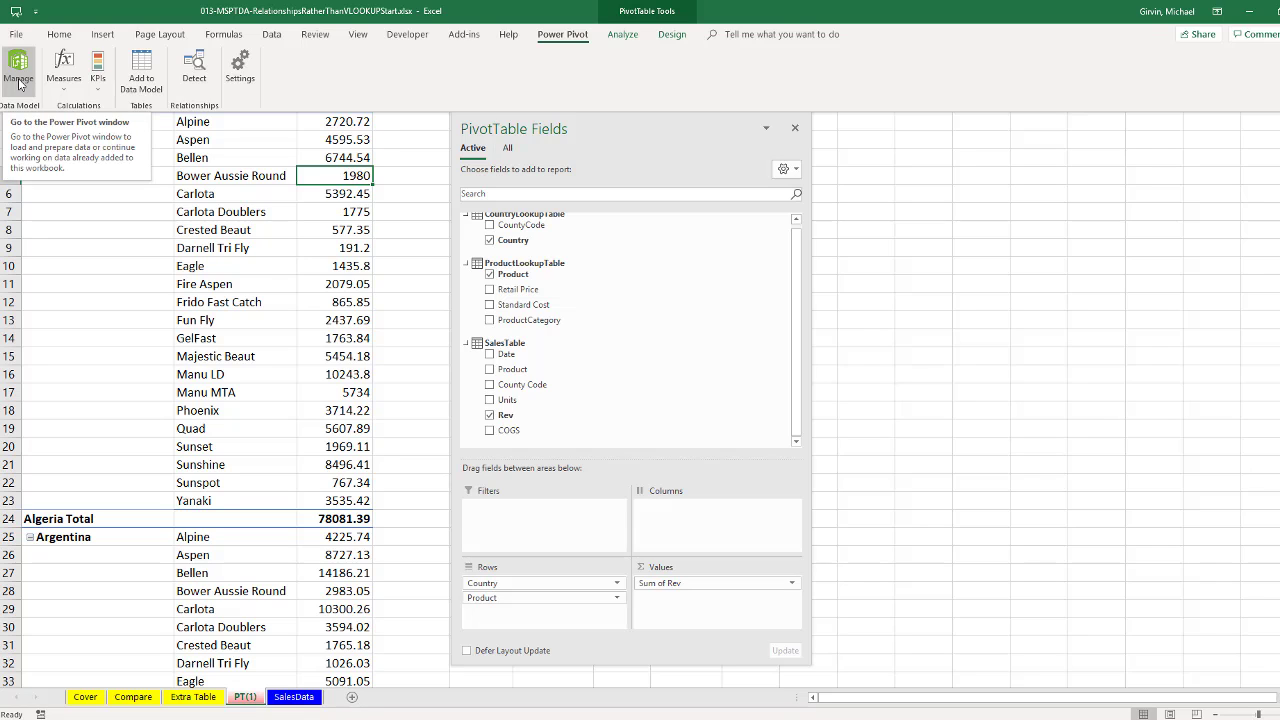
{"action": "left_click", "coordinate": [275, 38]}
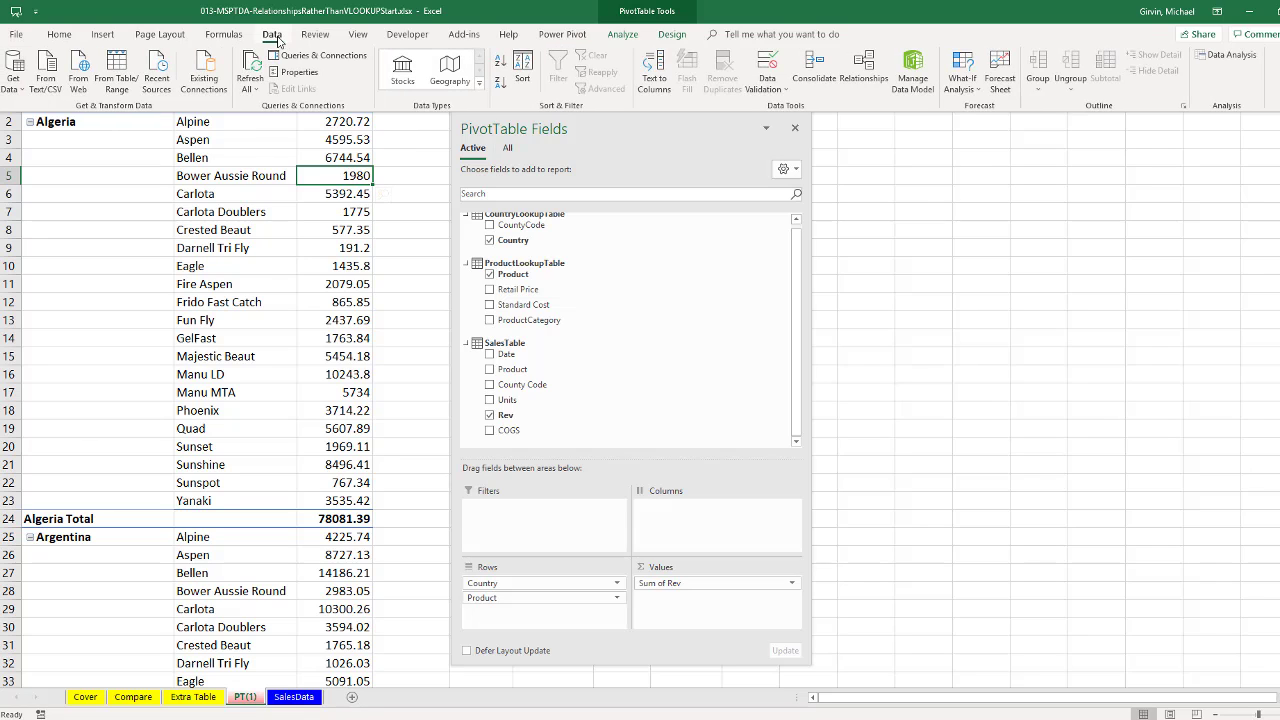
{"action": "left_click", "coordinate": [912, 80]}
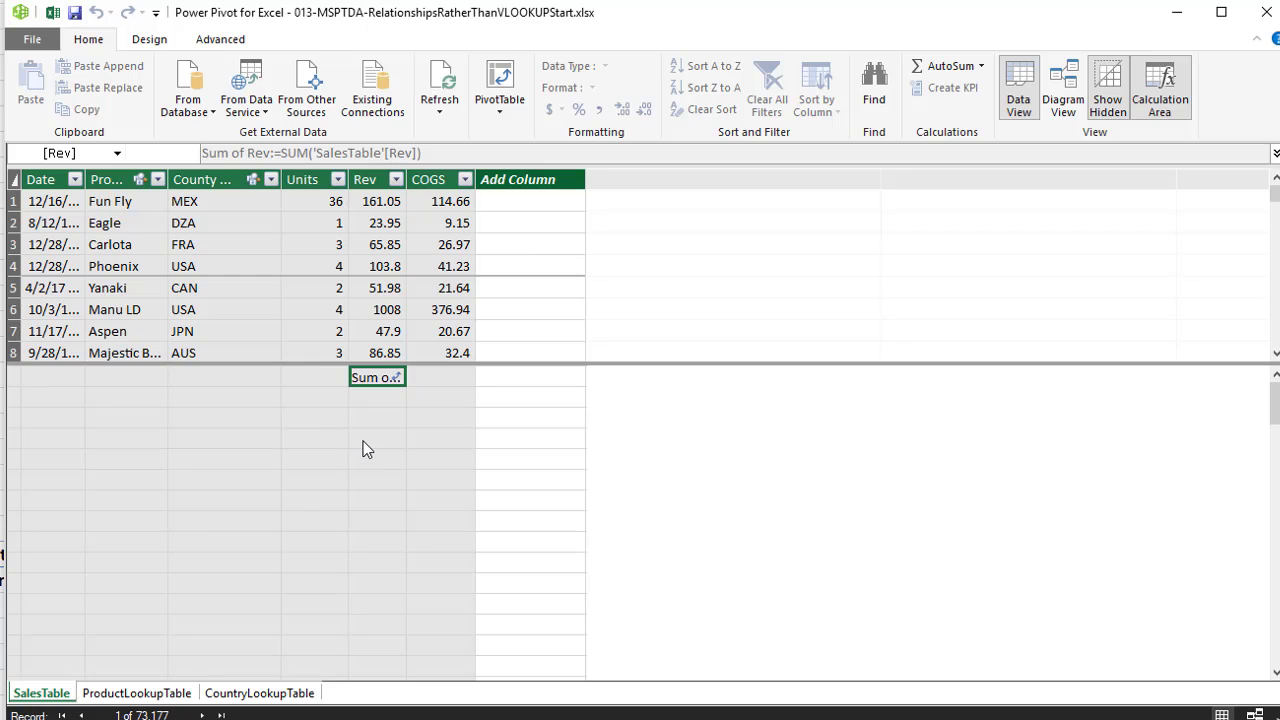
{"action": "left_click", "coordinate": [152, 698]}
{"action": "left_click", "coordinate": [250, 693]}
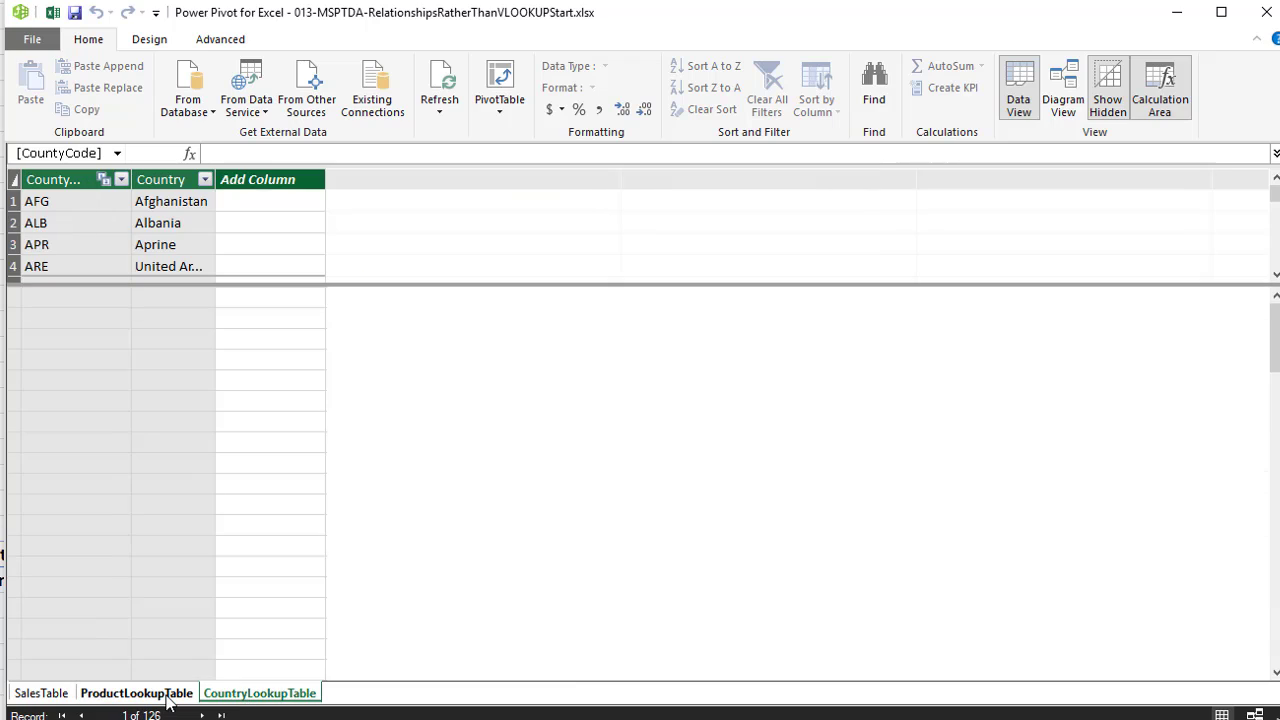
{"action": "left_click", "coordinate": [41, 693]}
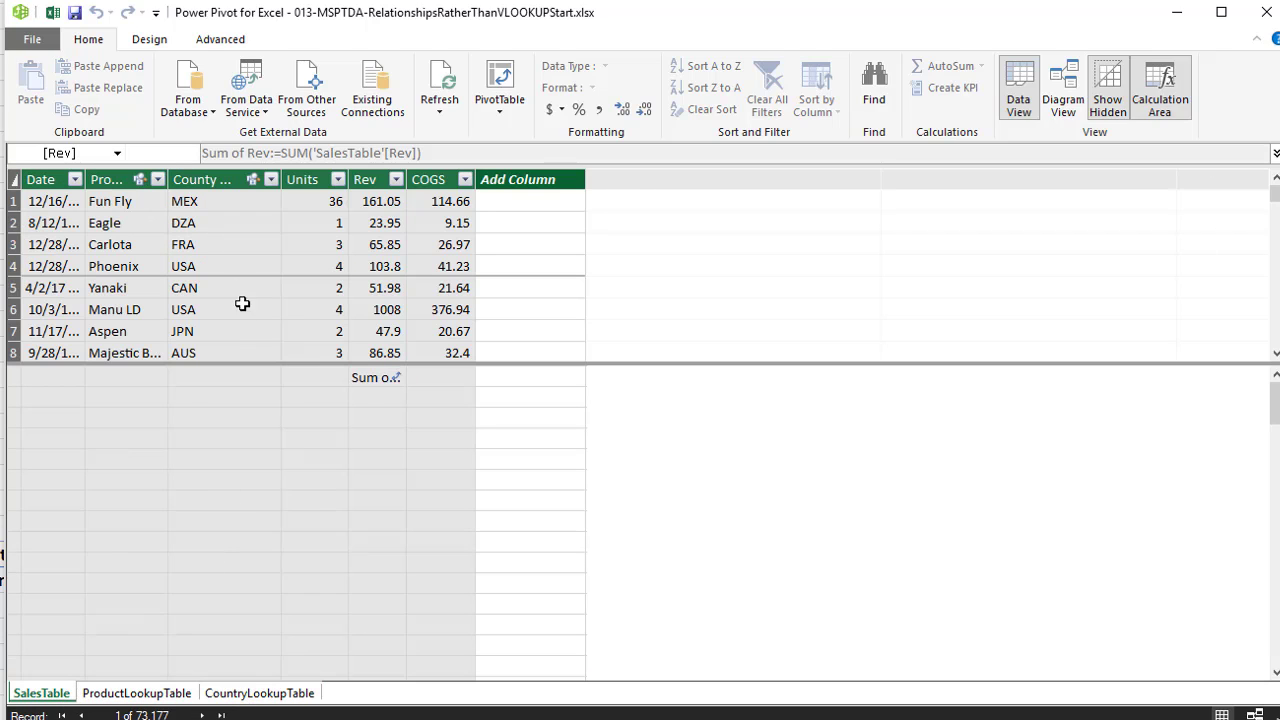
In Diagram View, rearrange SalesTable, ProductLookupTable and CountryLookupTable, then close Power Pivot.
{"action": "mouse_move", "coordinate": [145, 177]}
{"action": "left_click", "coordinate": [1063, 102]}
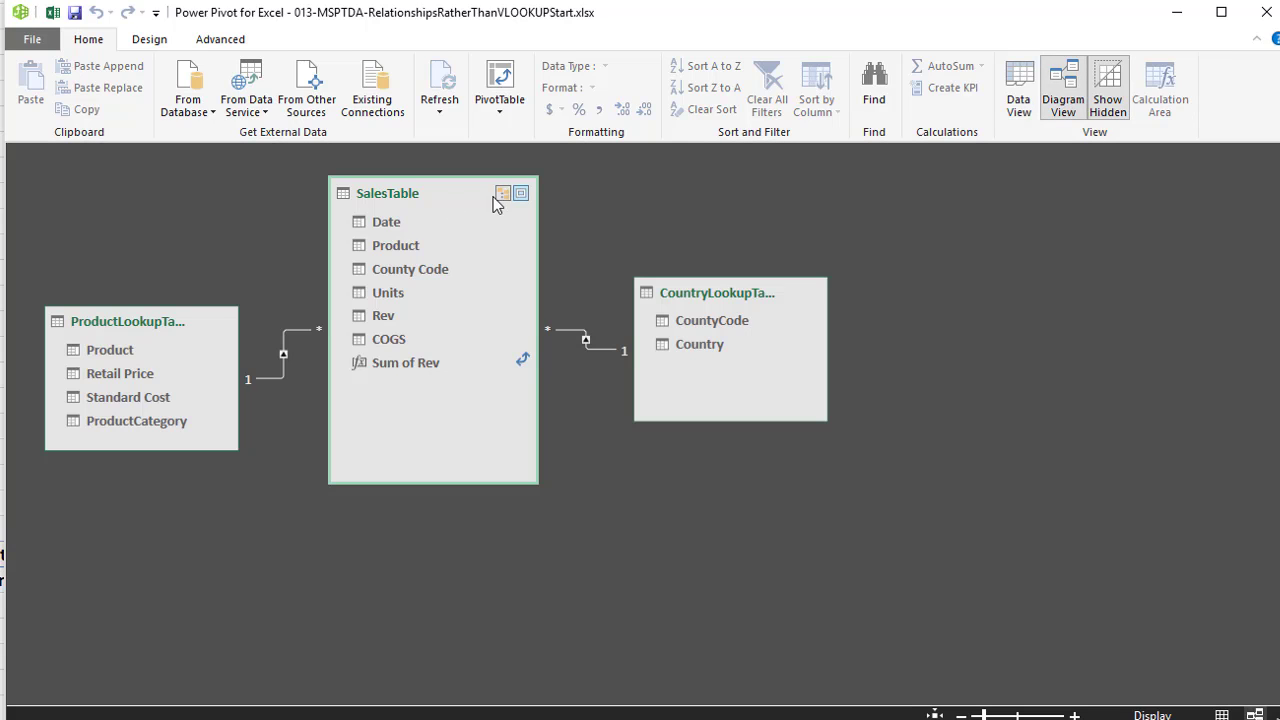
{"action": "mouse_move", "coordinate": [424, 194]}
{"action": "left_mouse_down"}
{"action": "mouse_move", "coordinate": [423, 241]}
{"action": "mouse_move", "coordinate": [417, 197]}
{"action": "left_mouse_up"}
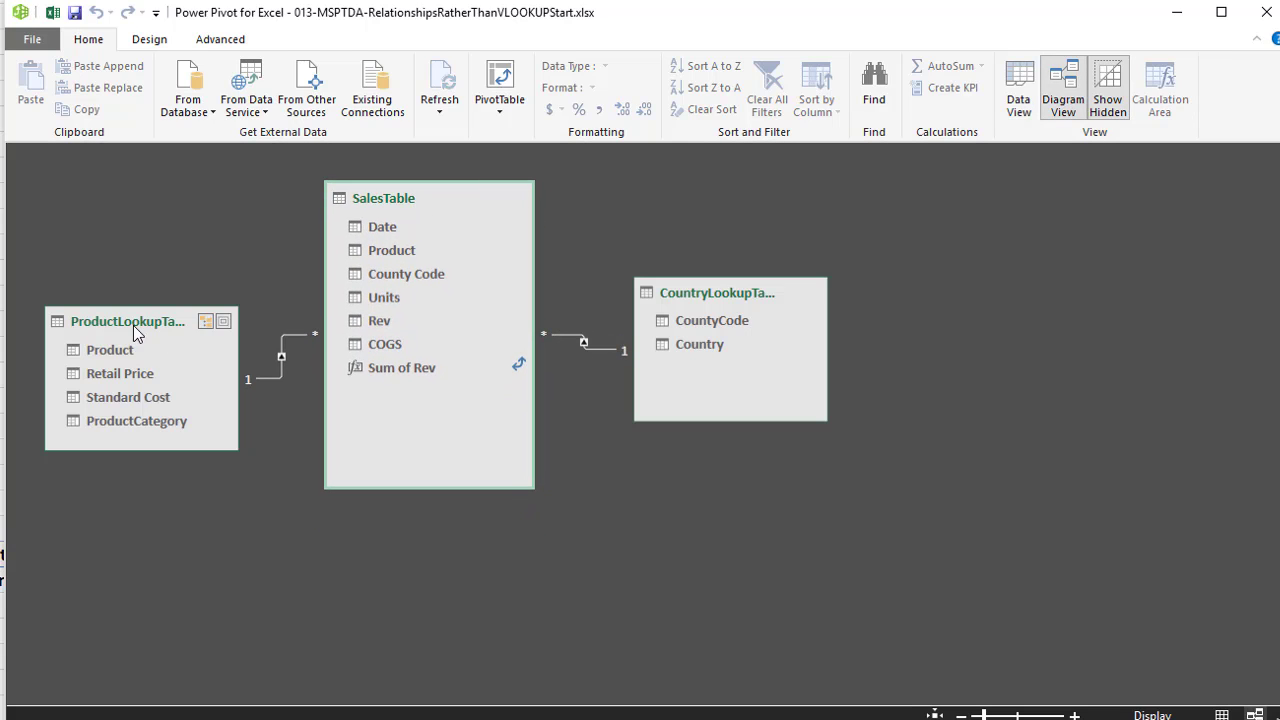
{"action": "left_click_drag", "start_coordinate": [128, 323], "coordinate": [120, 368]}
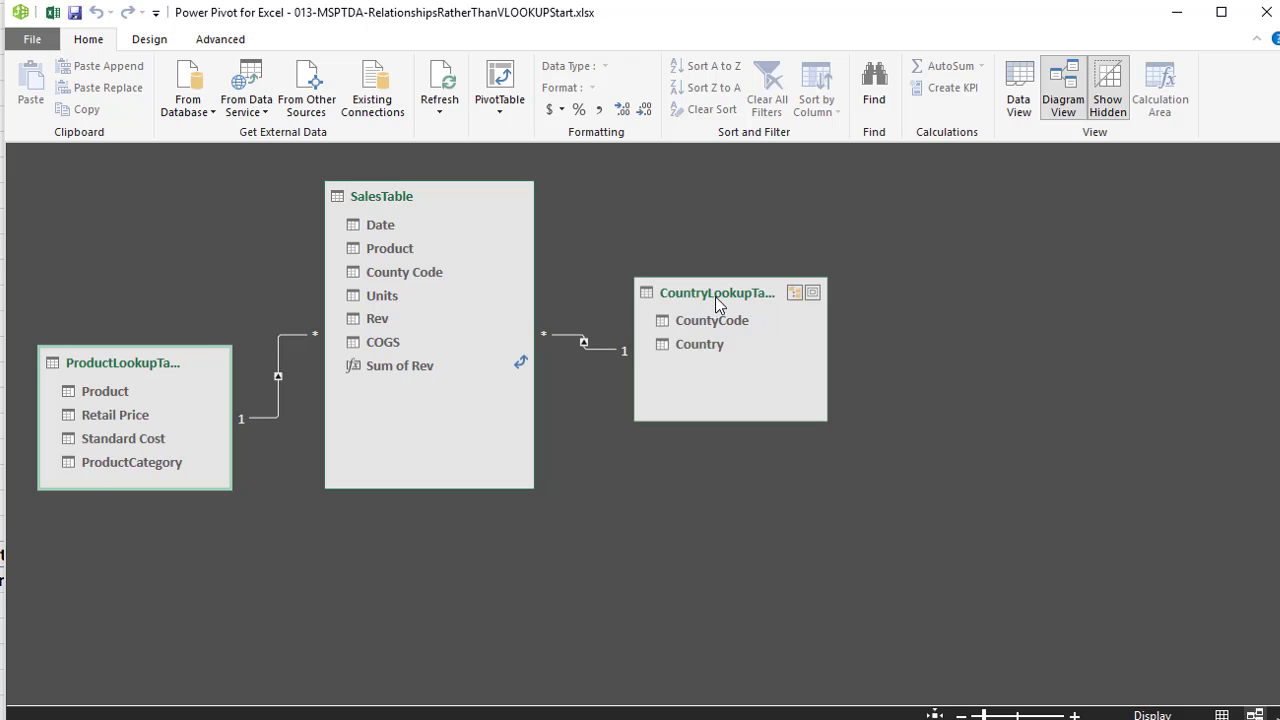
{"action": "left_click_drag", "start_coordinate": [718, 296], "coordinate": [725, 340]}
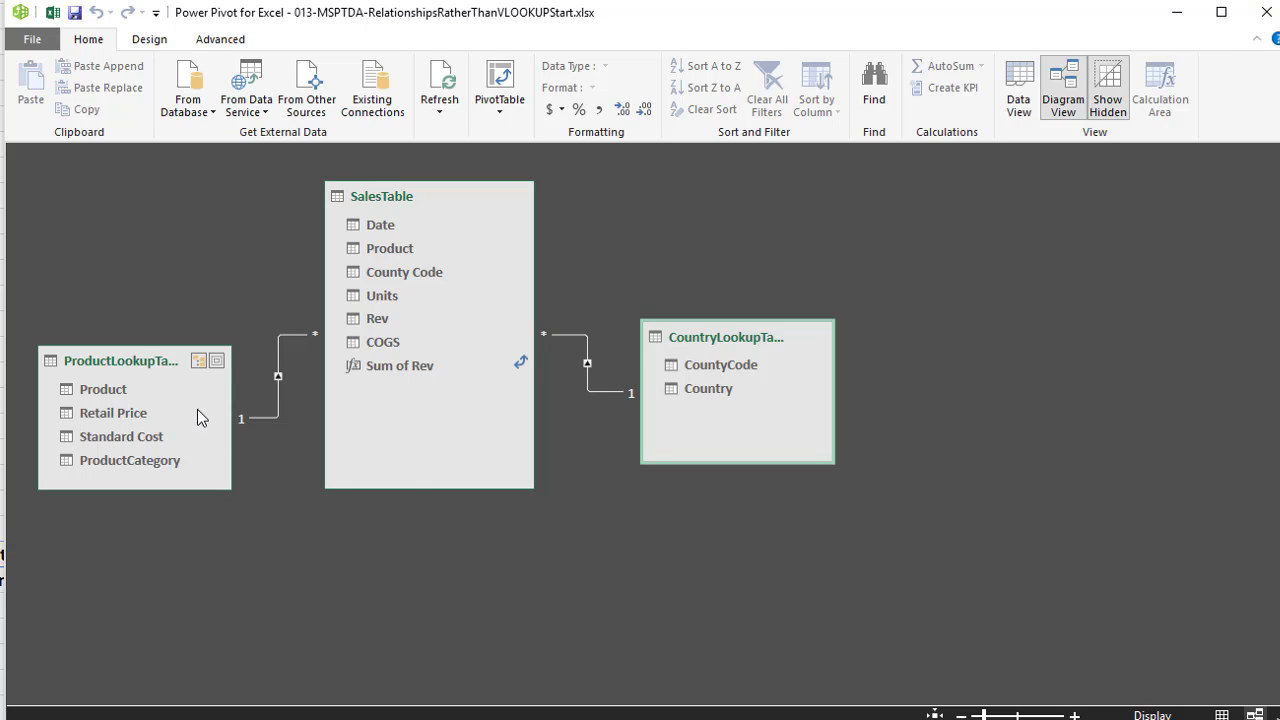
{"action": "left_click", "coordinate": [1258, 17]}
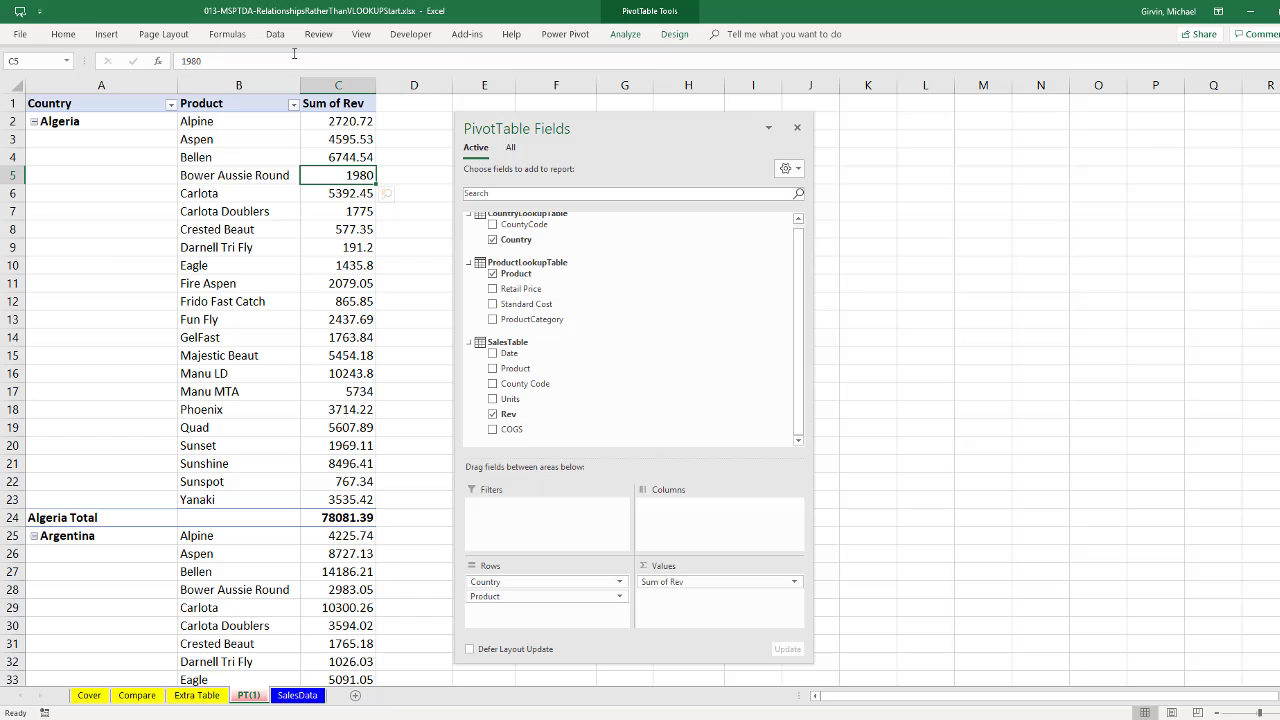
Open the Relationships manager from the Data tab to check the table relationships.
{"action": "left_click", "coordinate": [275, 34]}
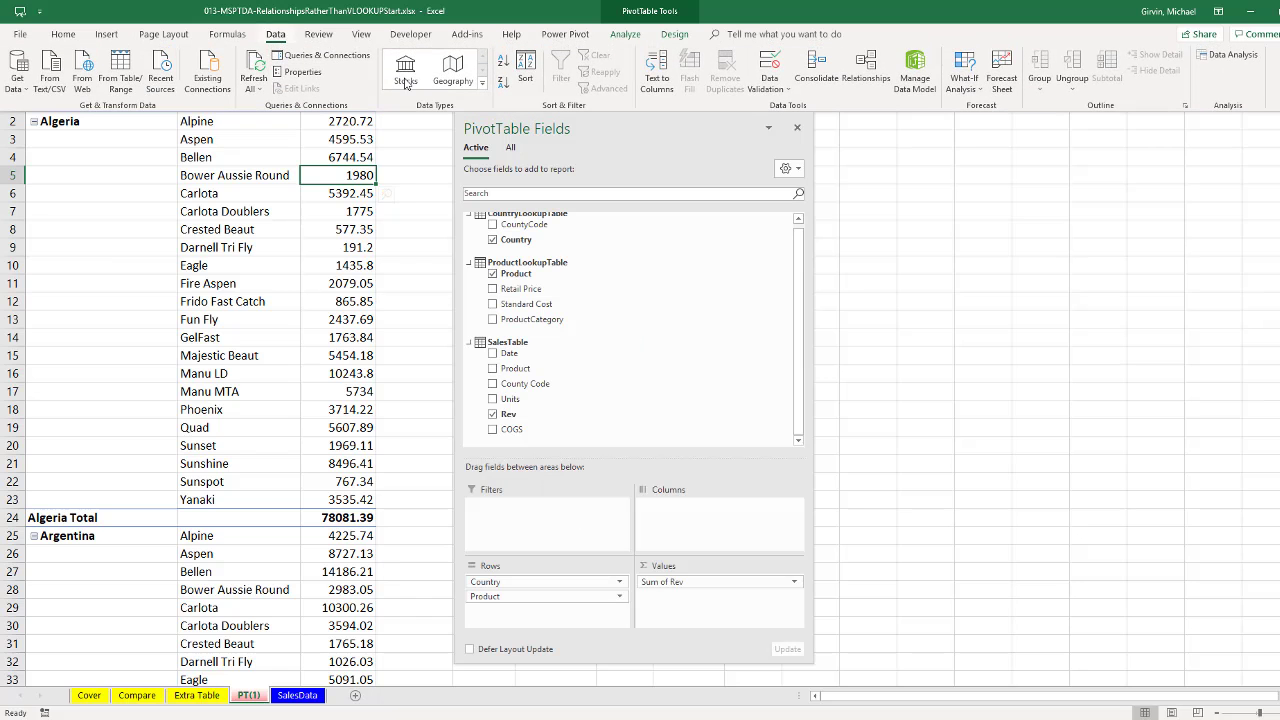
{"action": "left_click", "coordinate": [861, 78]}
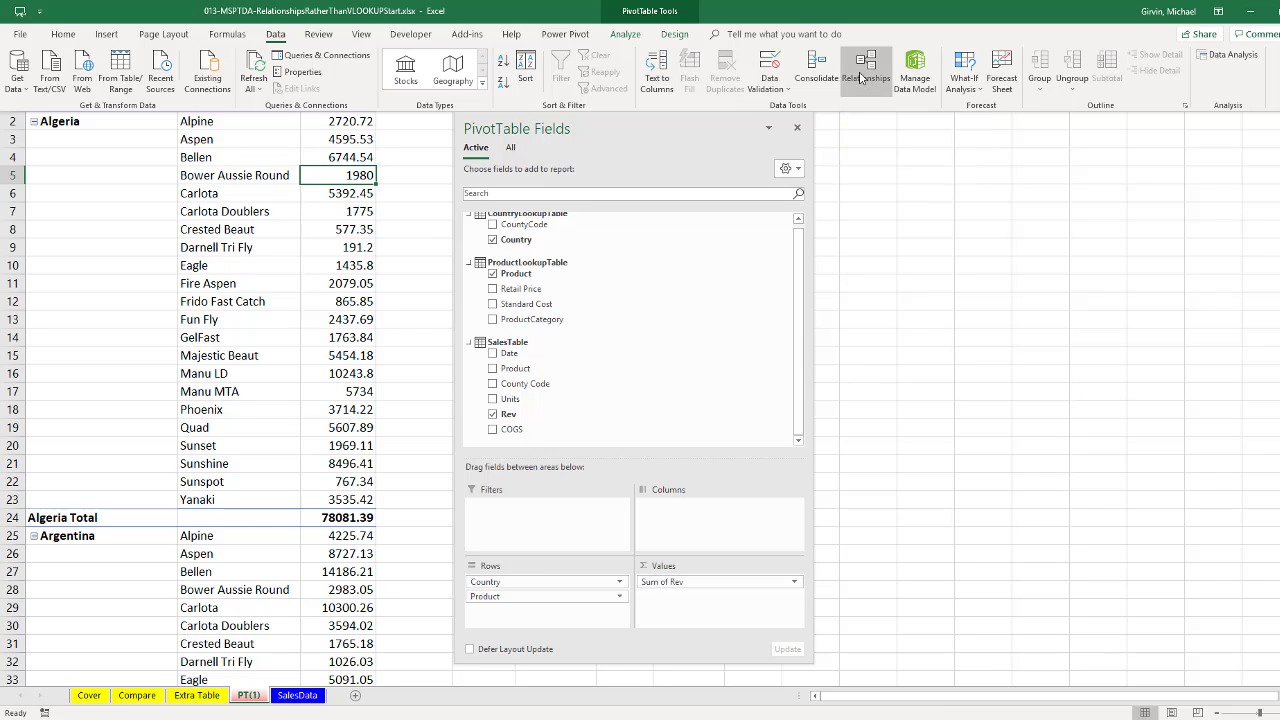